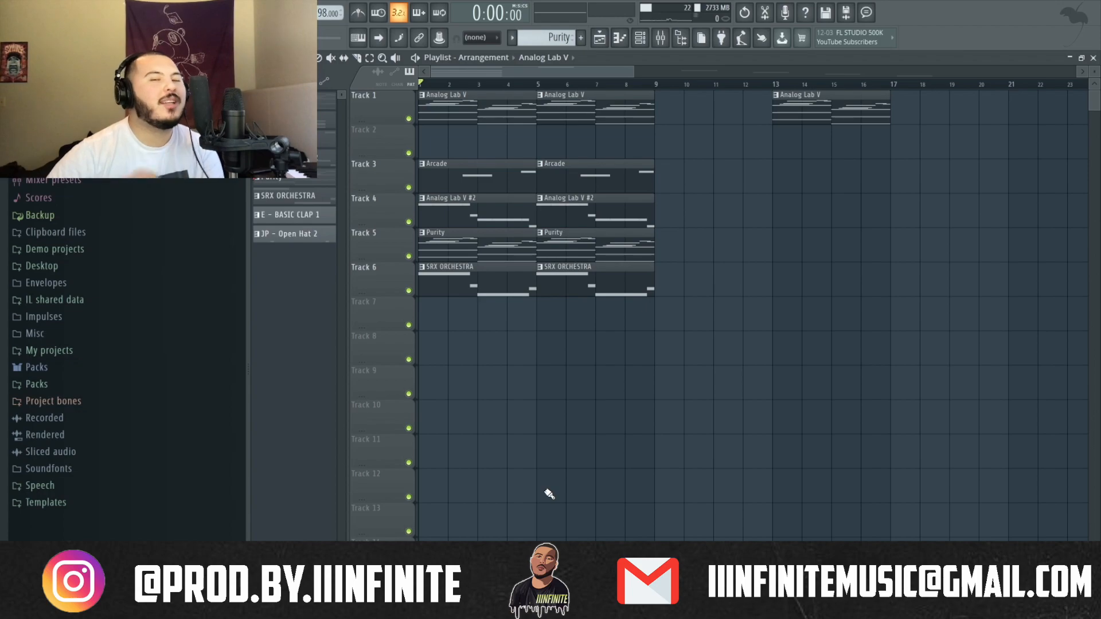
- Open the first Analog Lab V pattern on Track 1 in the piano roll and bring up its Analog Lab V instrument
double_click(472, 109)
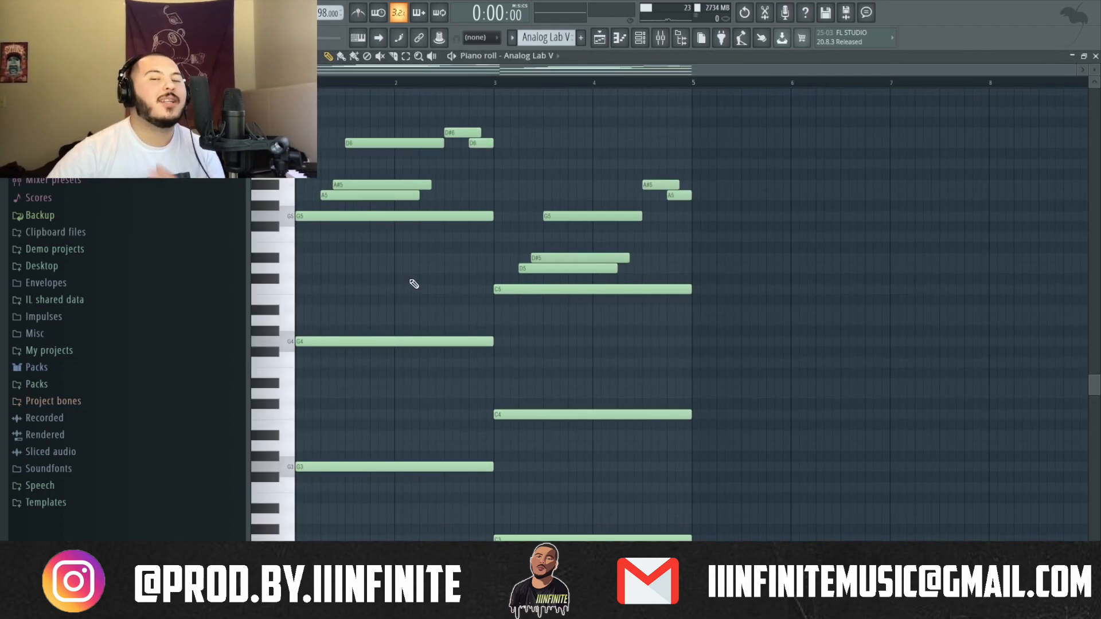
click(640, 38)
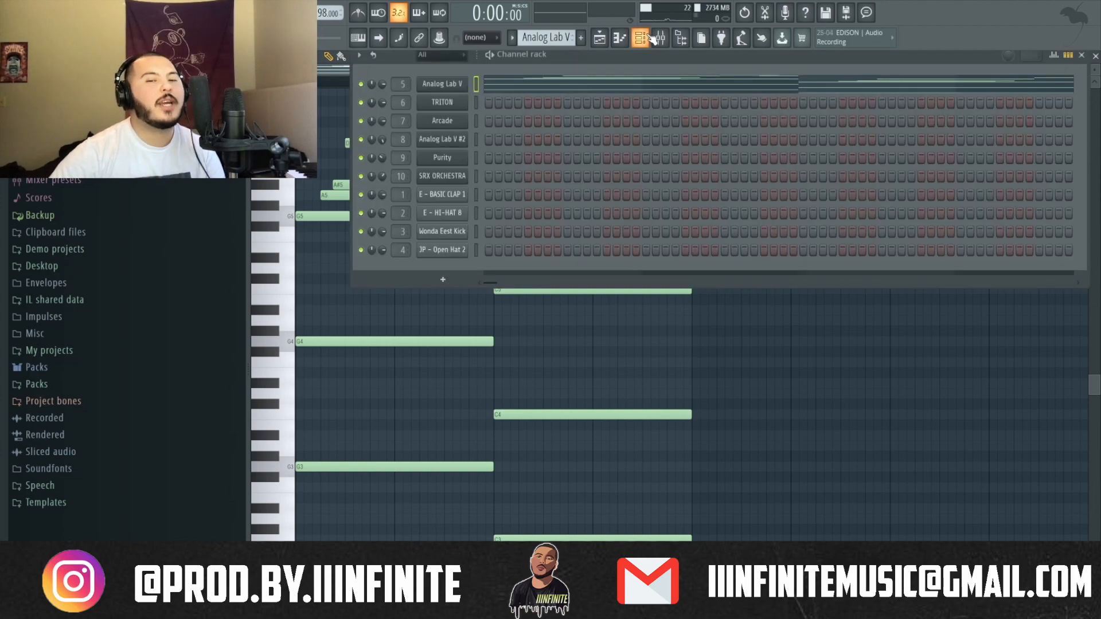
click(460, 86)
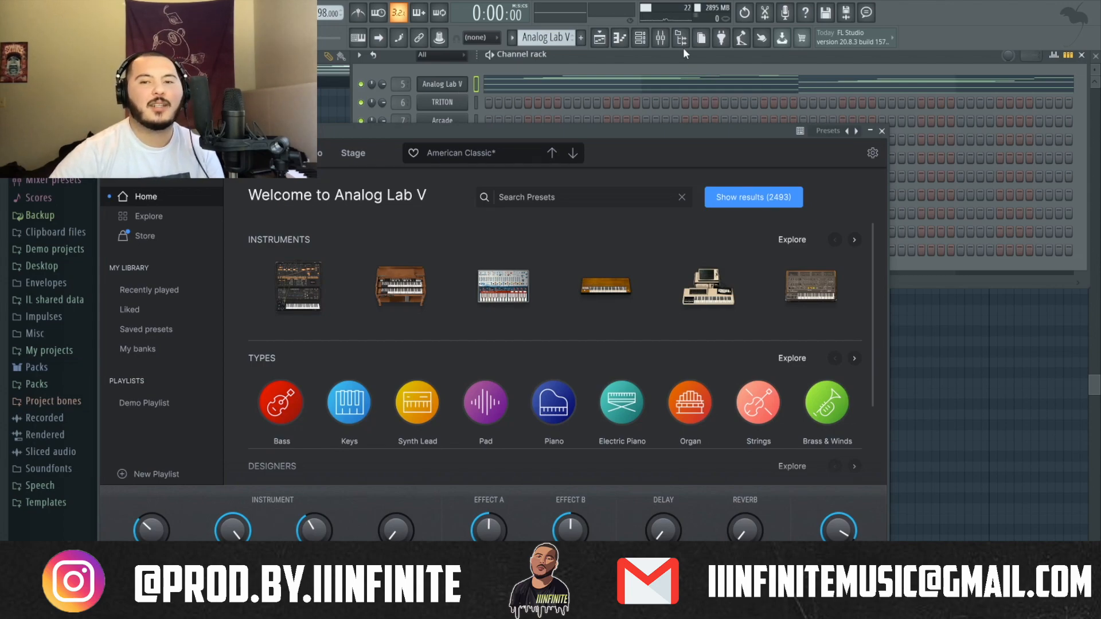
- Close the instrument and open the RC-20 Retro Color effect on the Analog Lab V mixer track
click(661, 38)
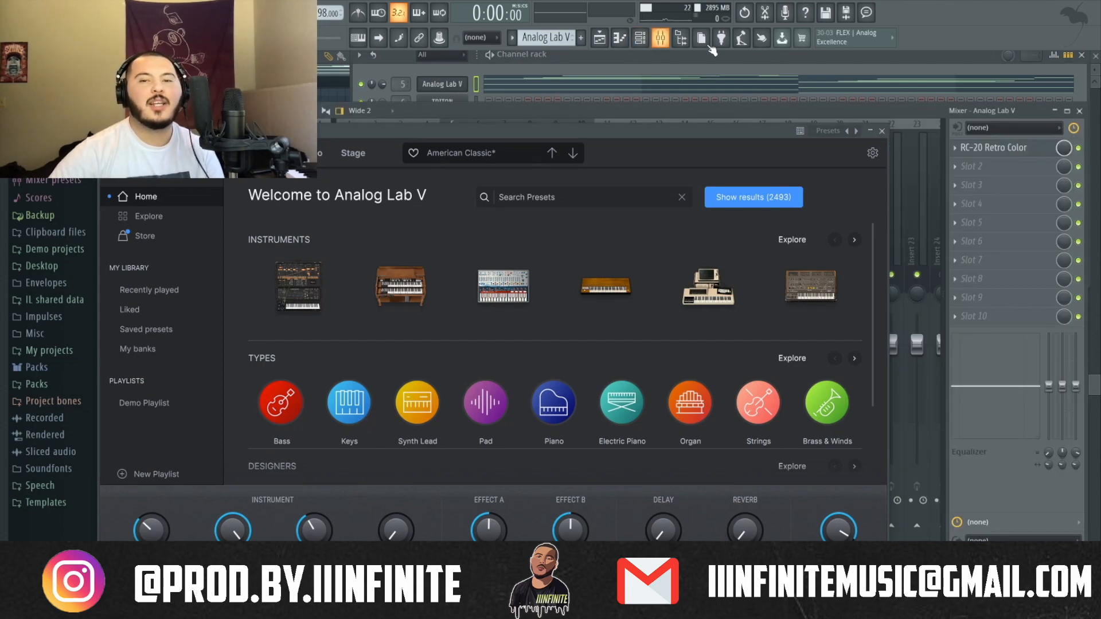
click(889, 135)
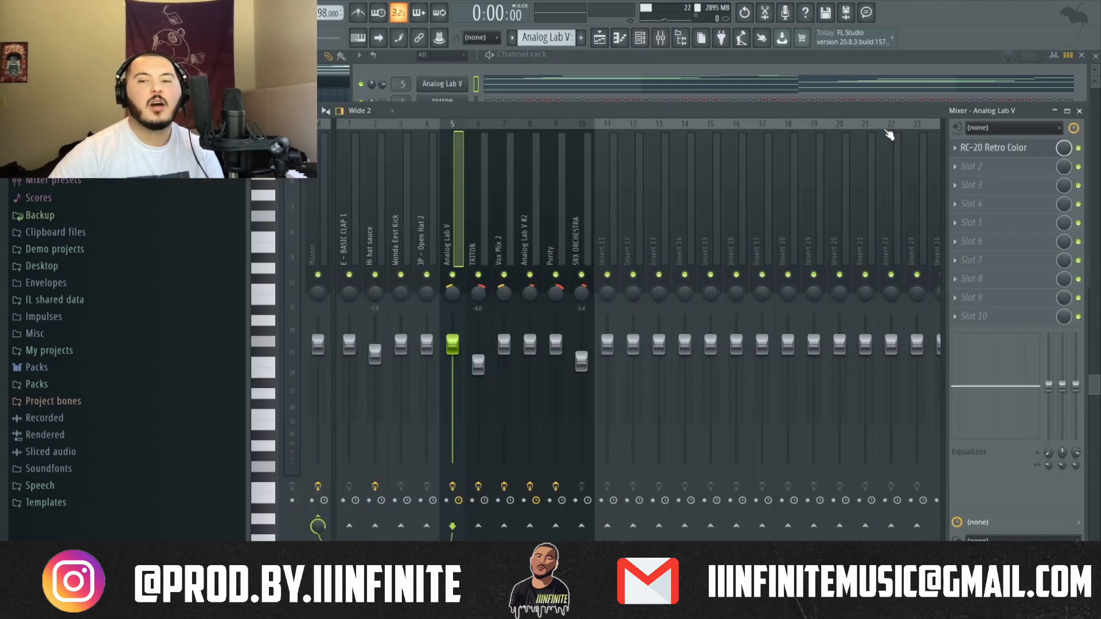
click(978, 150)
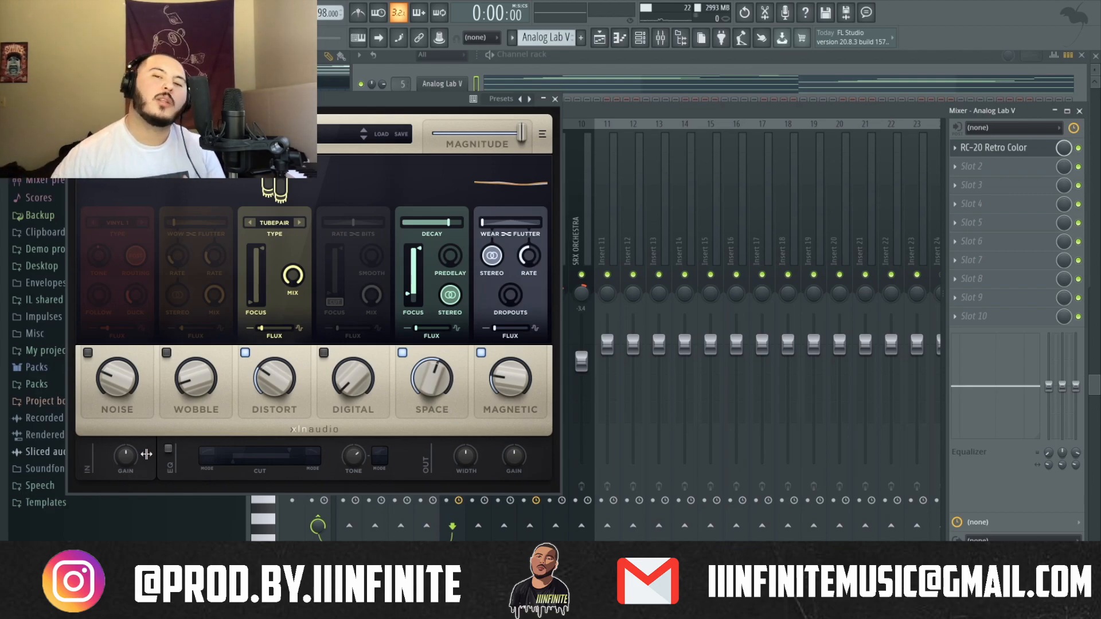
- Return to the Analog Lab V piano roll and play the melody, stopping playback at the end
key(F7)
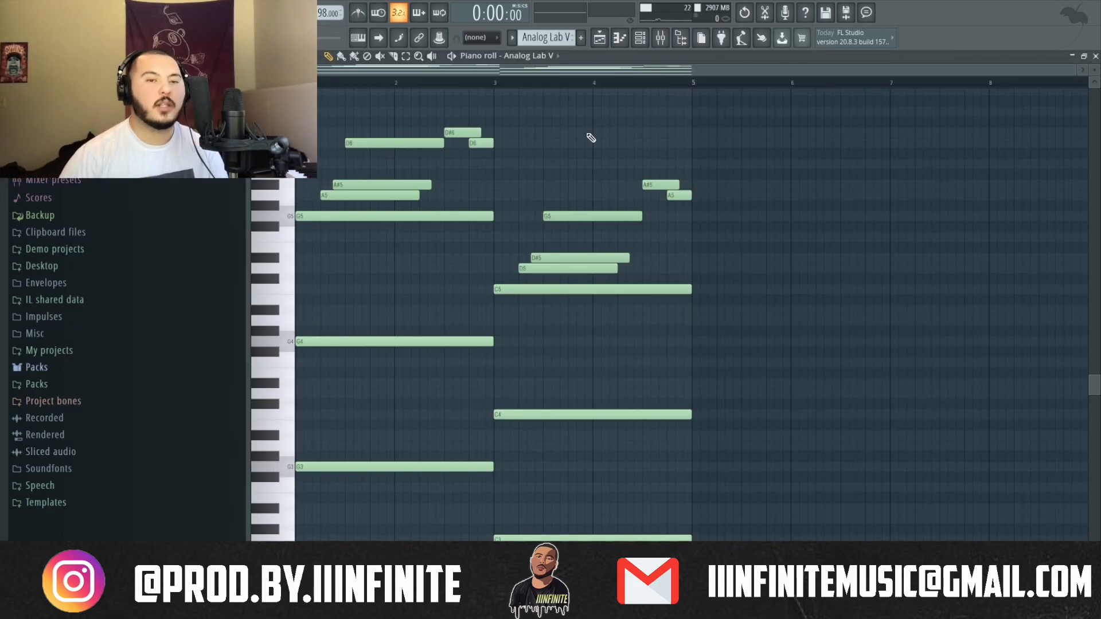
key(space)
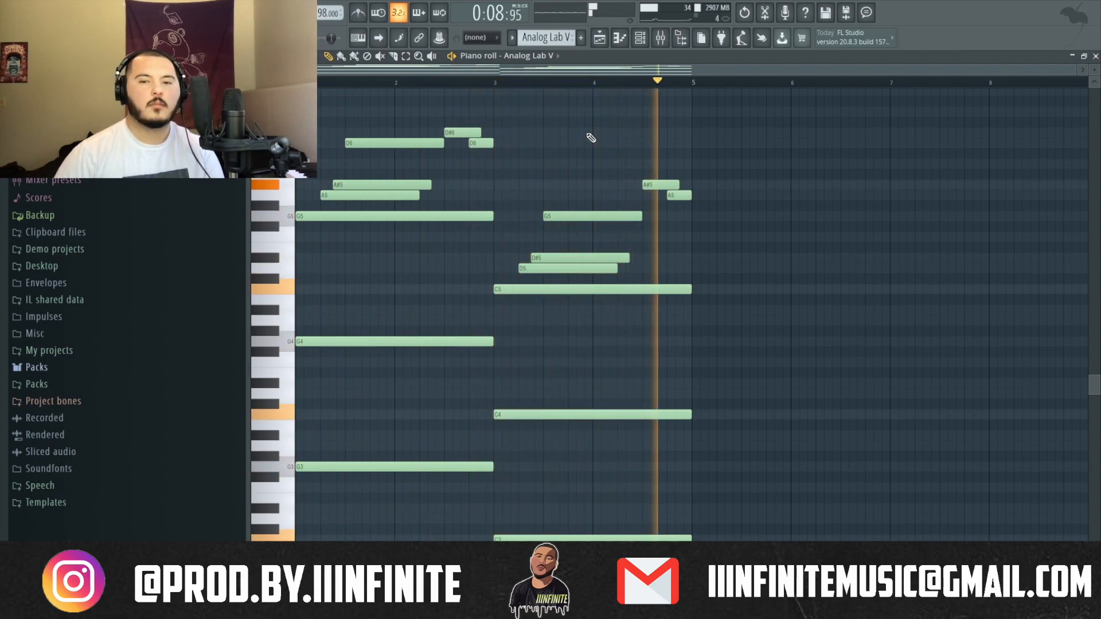
key(space)
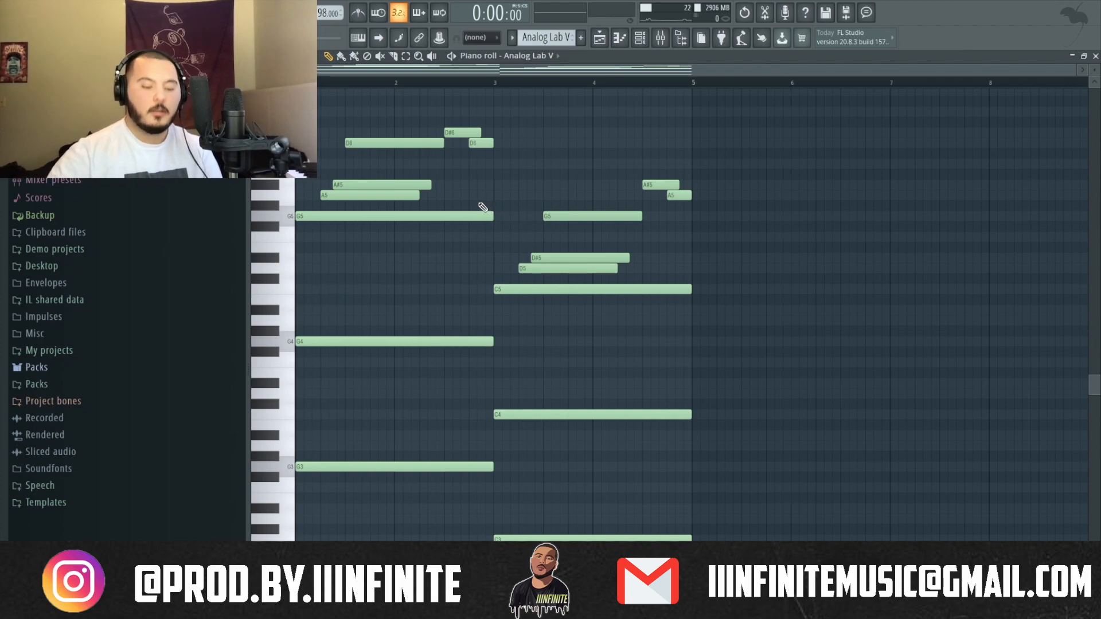
- Select the stacked G3, G4 and G5 notes in bars 1 and 2, audition them, and clear the selection
drag(474, 202, 419, 541)
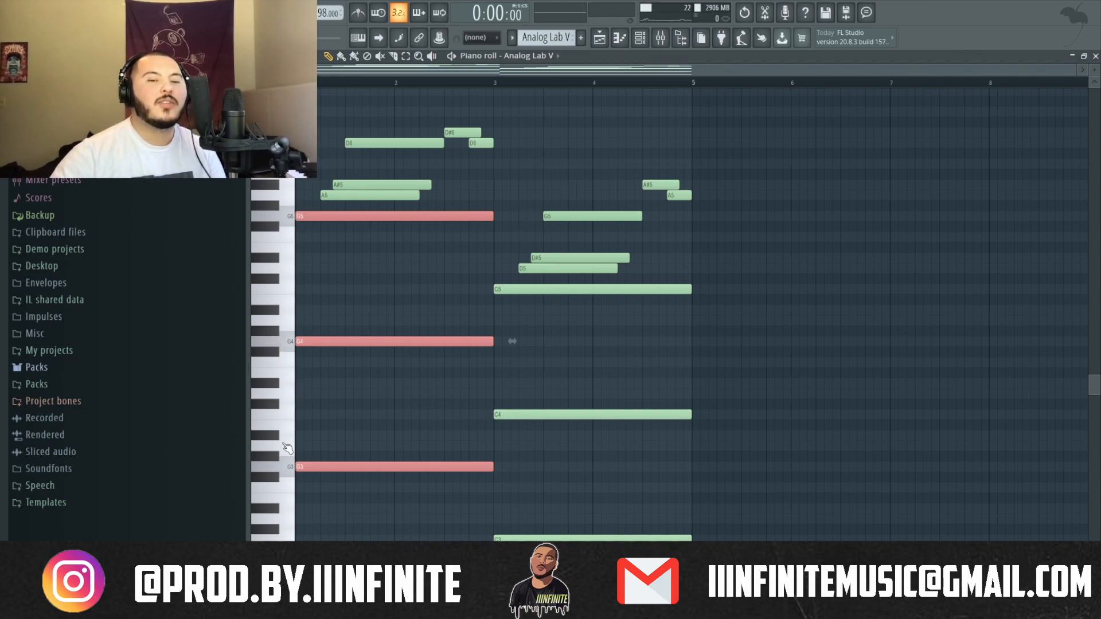
click(387, 434)
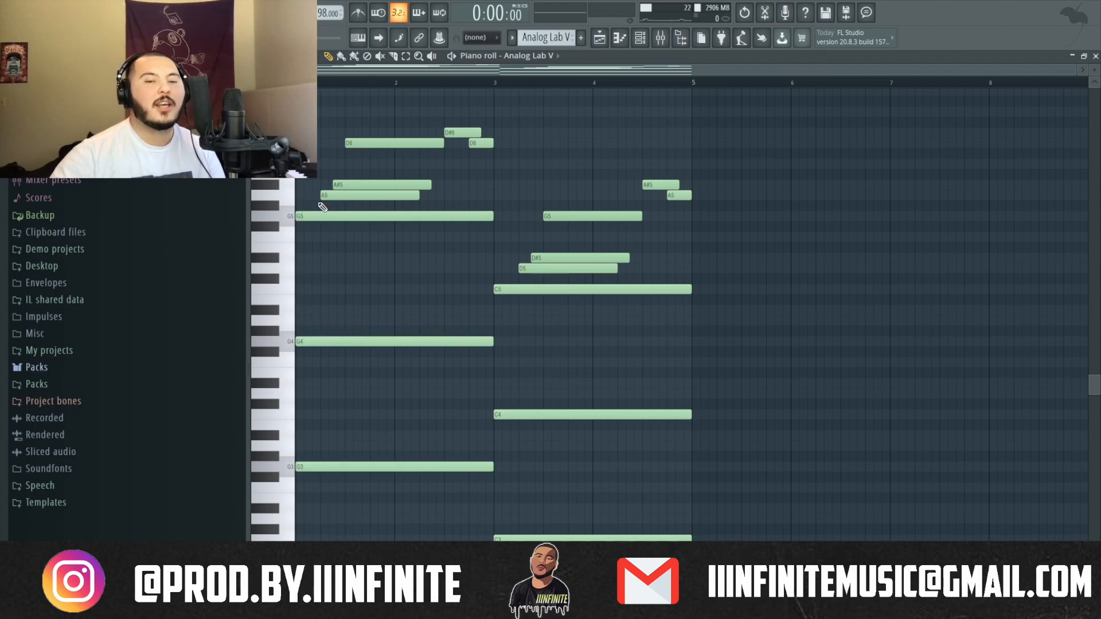
drag(315, 206, 299, 465)
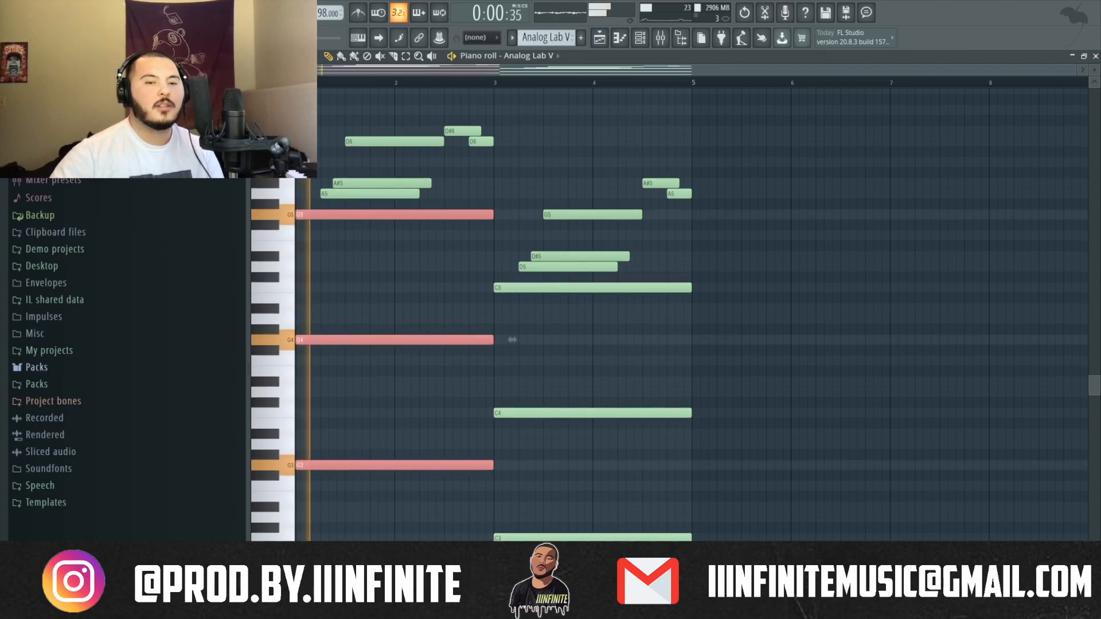
right_click(355, 504)
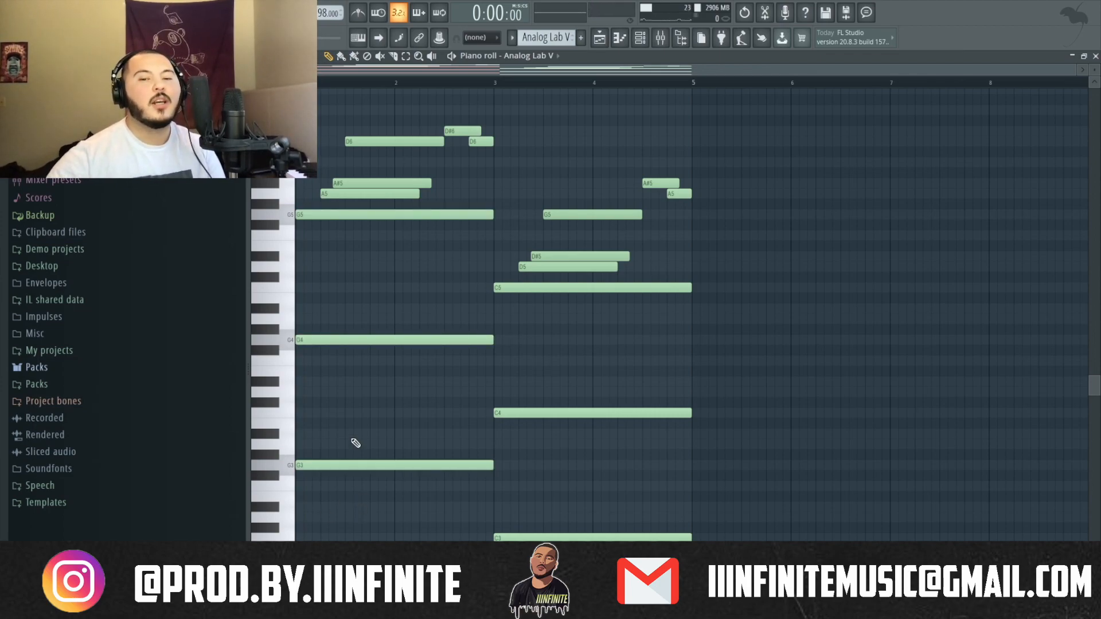
- Highlight the long D6 note and the closing D#6 and D6 notes of the melody in bars 1 and 2
scroll(411, 430, down, 5)
scroll(410, 430, up, 7)
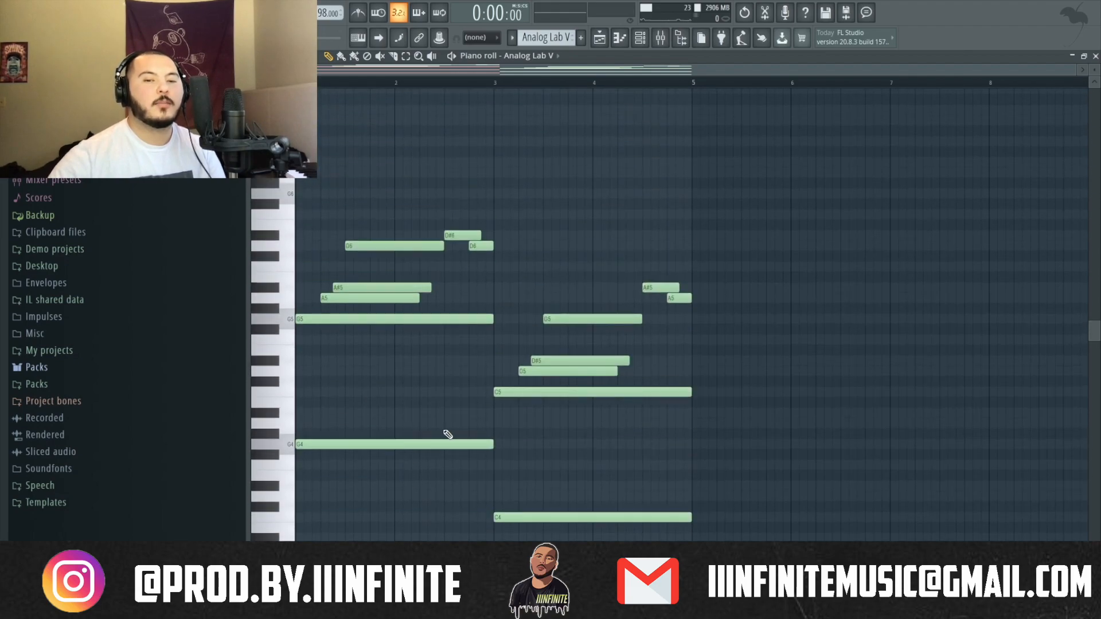
scroll(410, 381, up, 4)
drag(448, 301, 516, 268)
click(541, 246)
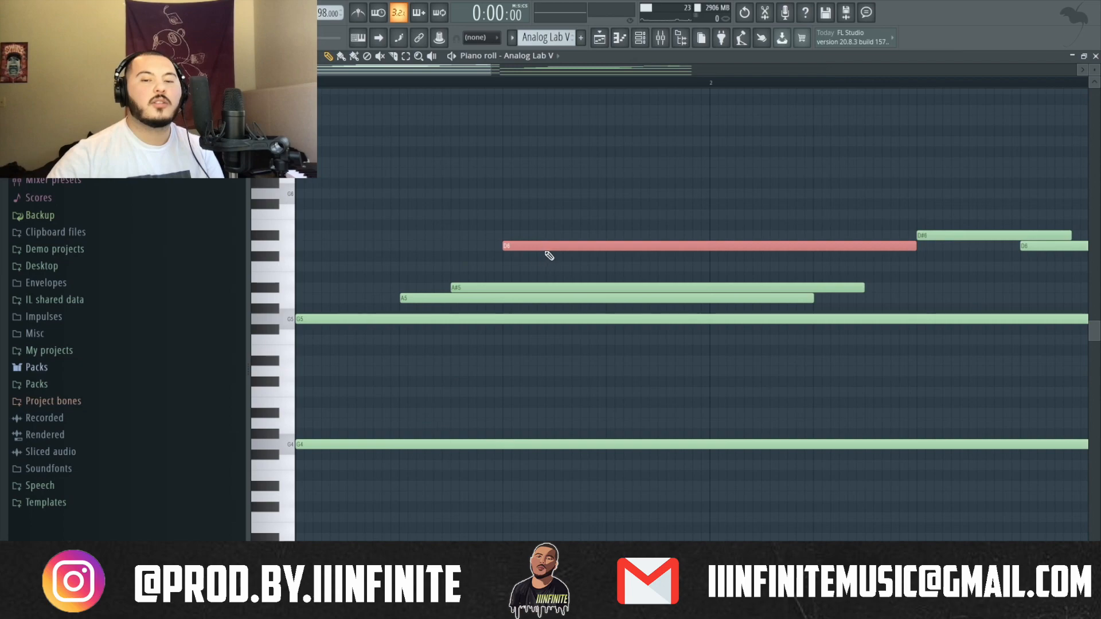
drag(938, 220, 1061, 283)
scroll(952, 241, down, 2)
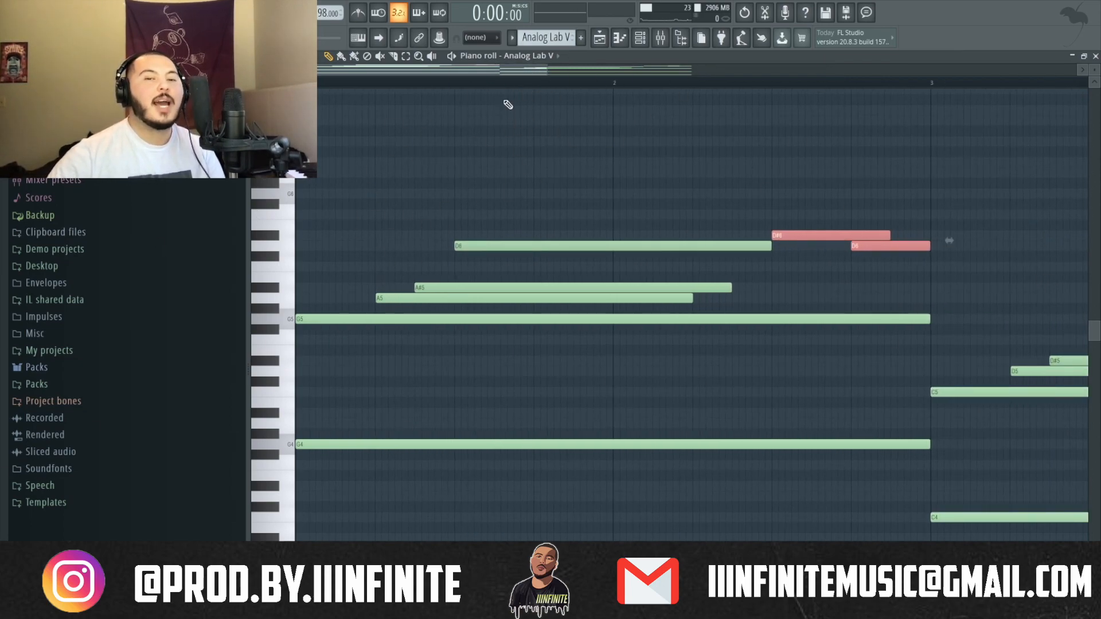
- Play back the phrase in bars 1 and 2, stop, and clear the note selection
key(space)
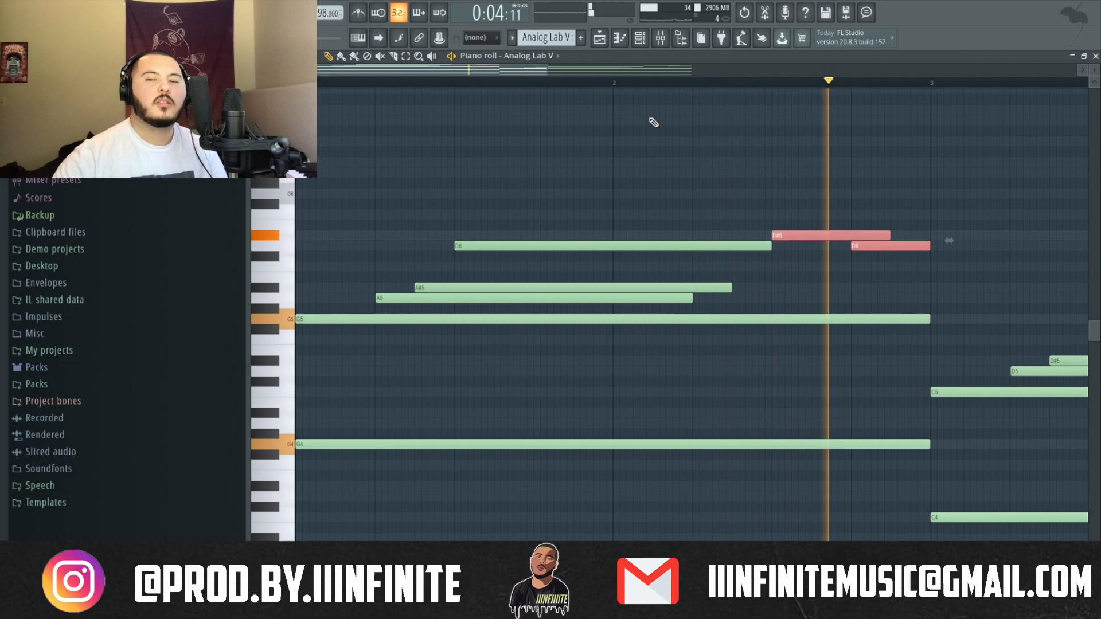
key(space)
ctrl+click(652, 123)
- Select all the notes in bars 3 and 4 and play back that second half of the melody
scroll(650, 125, down, 5)
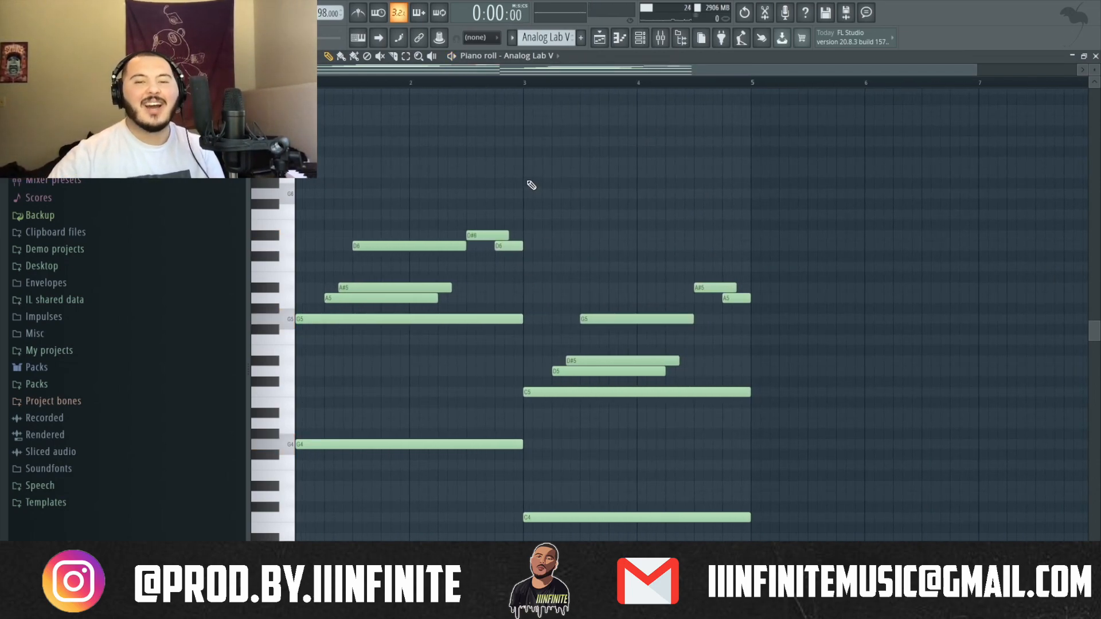
scroll(539, 208, down, 1)
scroll(520, 267, down, 4)
drag(533, 143, 827, 538)
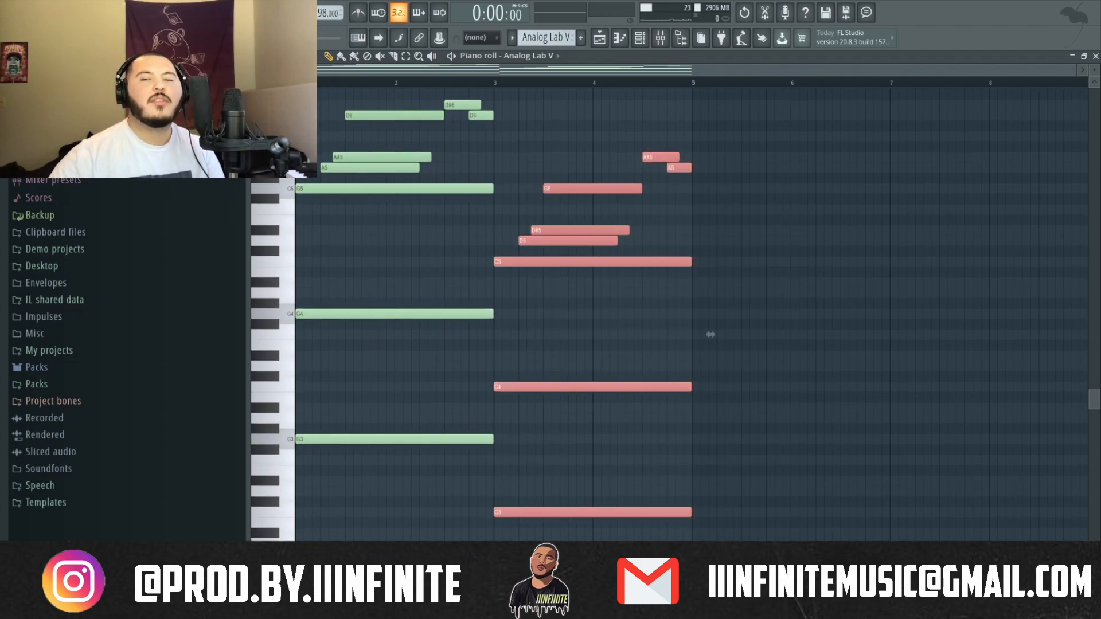
drag(582, 145, 742, 492)
drag(578, 109, 713, 541)
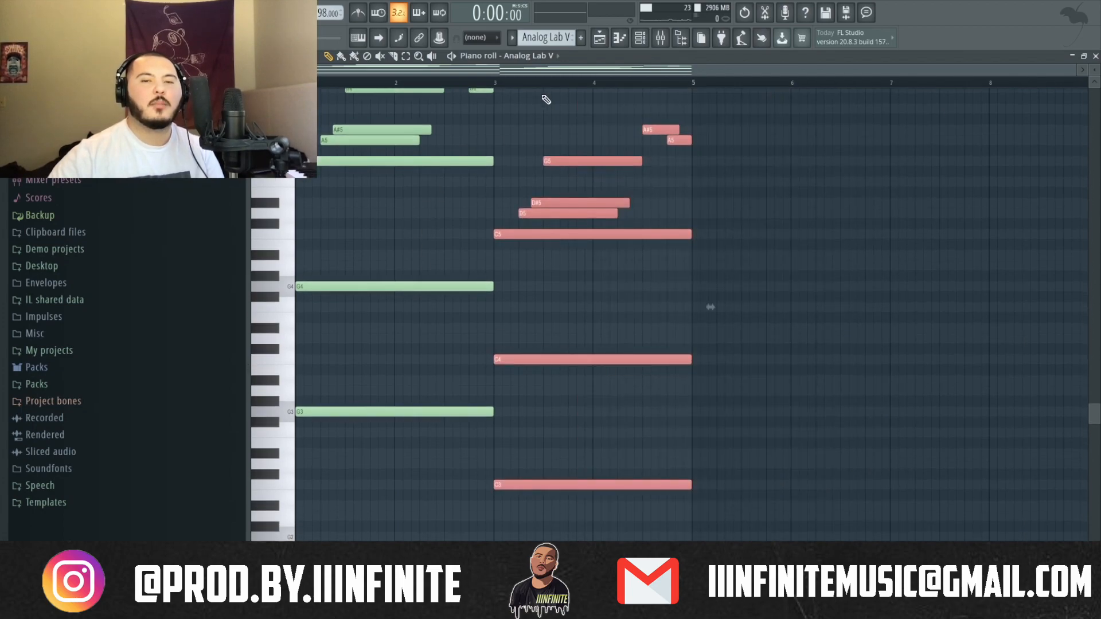
key(space)
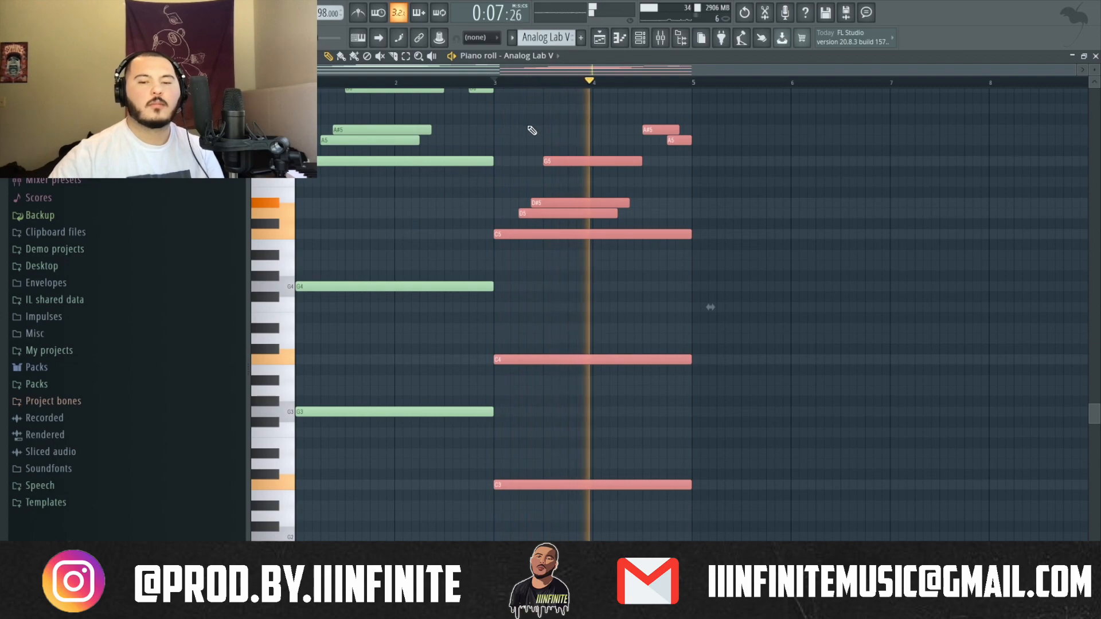
key(space)
- Open the Purity pattern from Track 5 of the playlist in the piano roll and reset playback to the start
key(F5)
scroll(510, 198, down, 1)
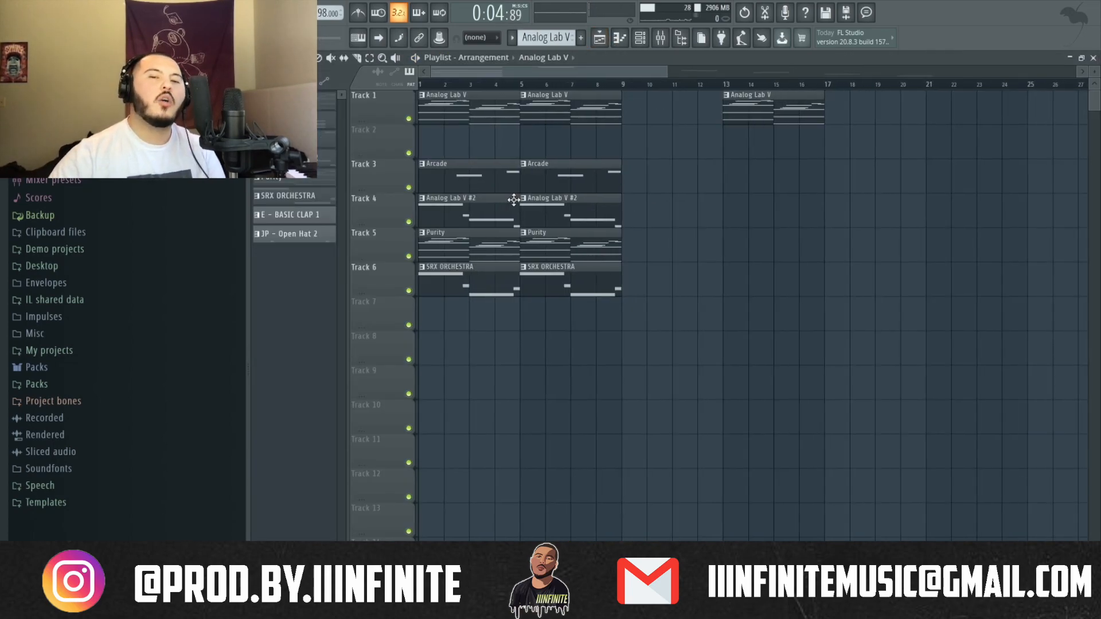
double_click(492, 239)
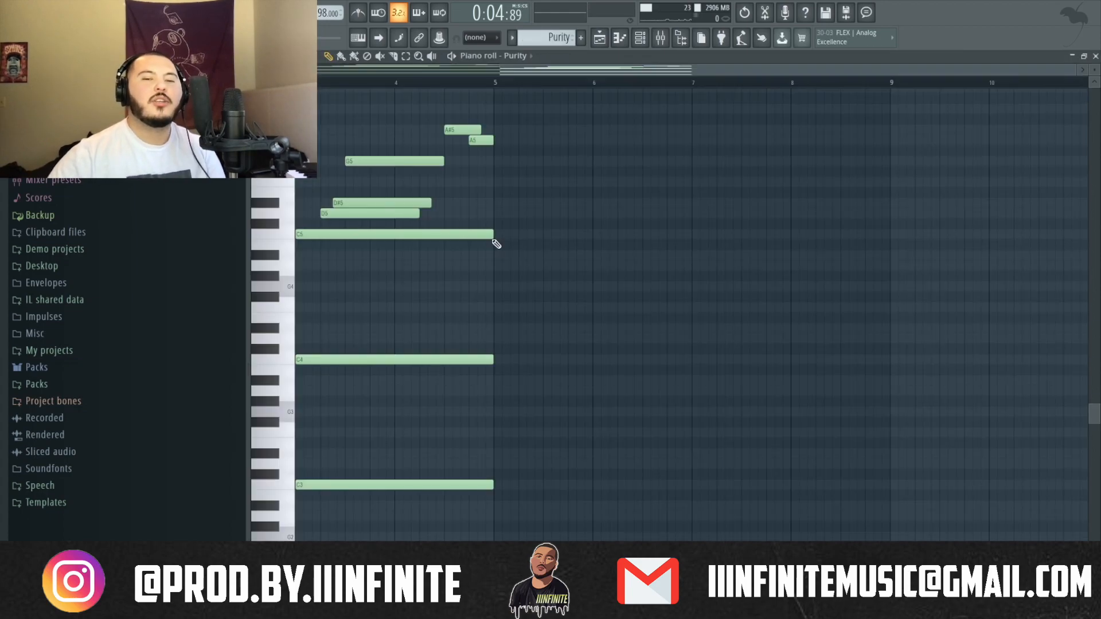
scroll(748, 268, left, 2)
scroll(751, 227, up, 2)
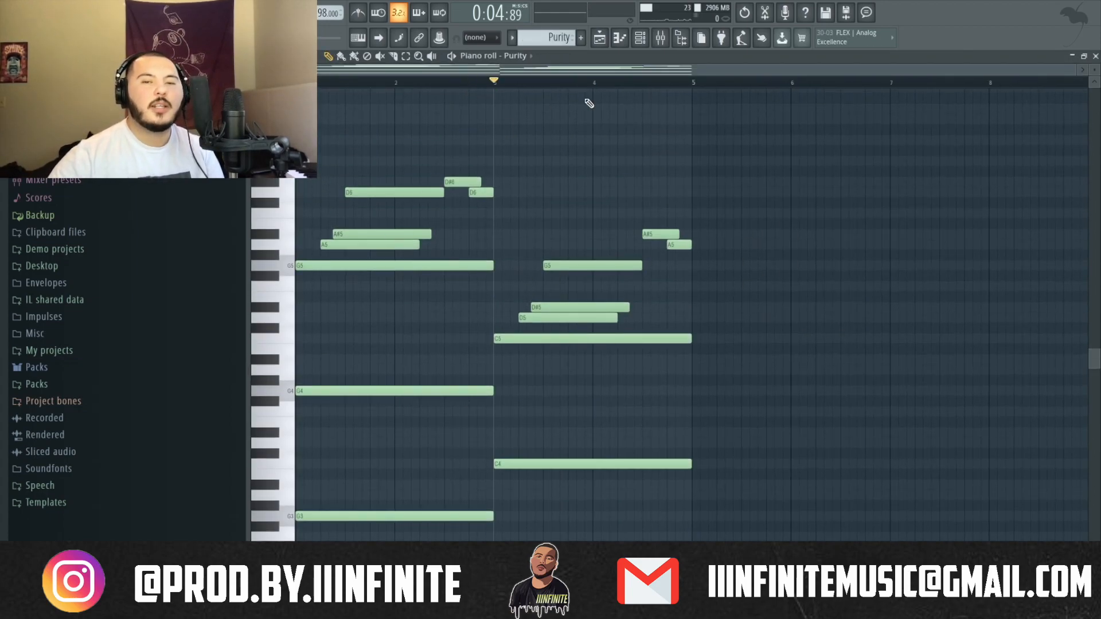
key(space)
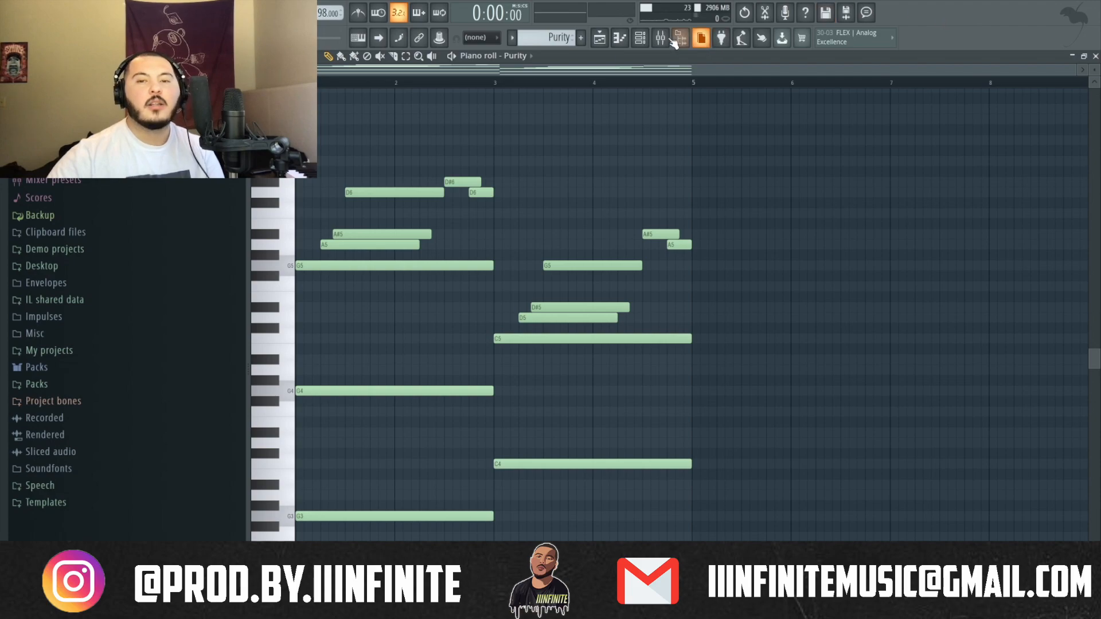
- Open the Purity instrument from the channel rack to check its preset, and close it
click(653, 39)
click(456, 157)
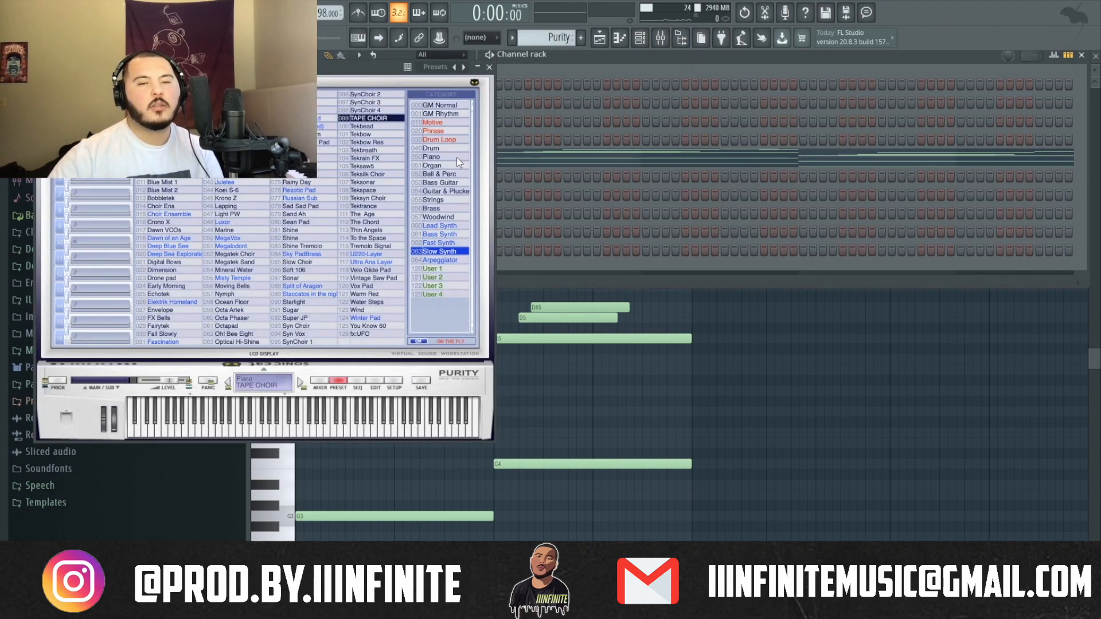
click(489, 67)
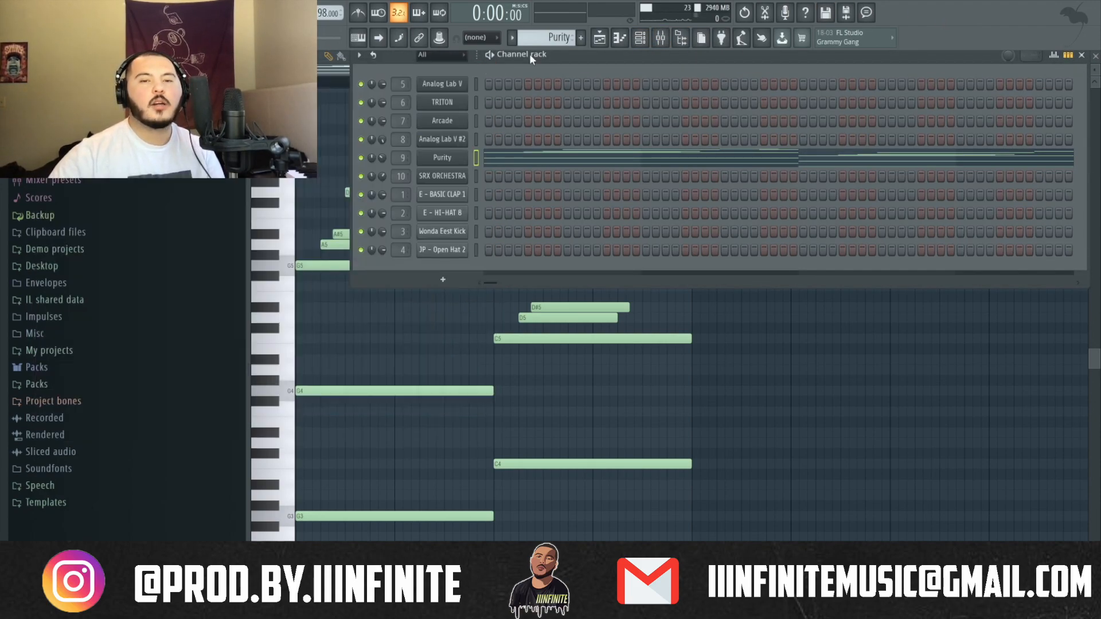
- Examine the Fruity Parametric EQ 2 curve on the Purity mixer track, and close the windows covering the piano roll
click(660, 38)
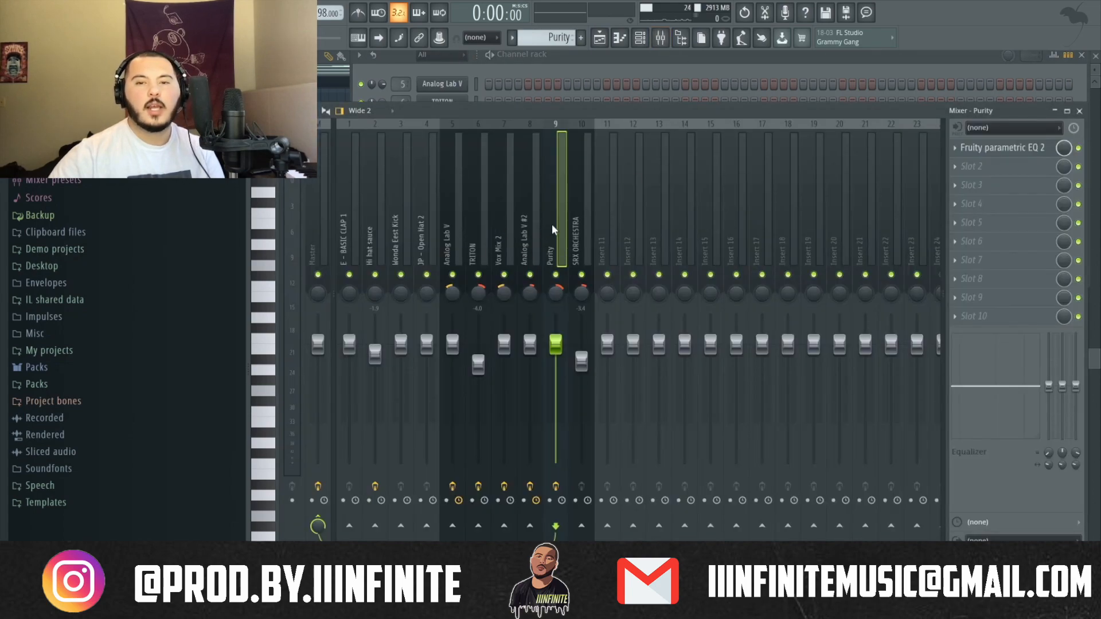
click(971, 148)
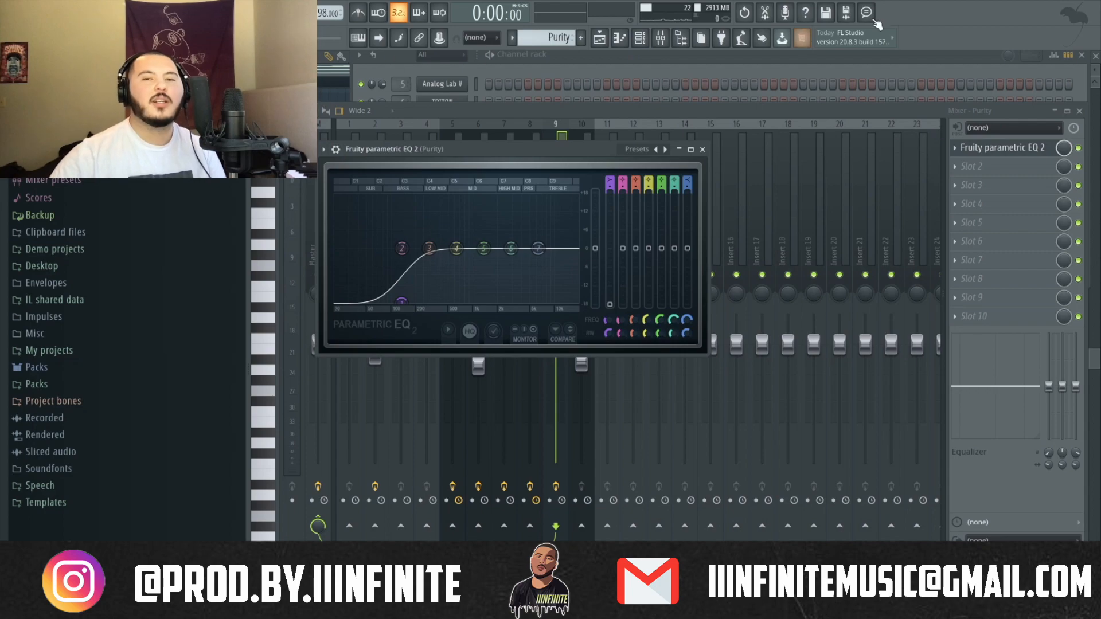
click(1080, 111)
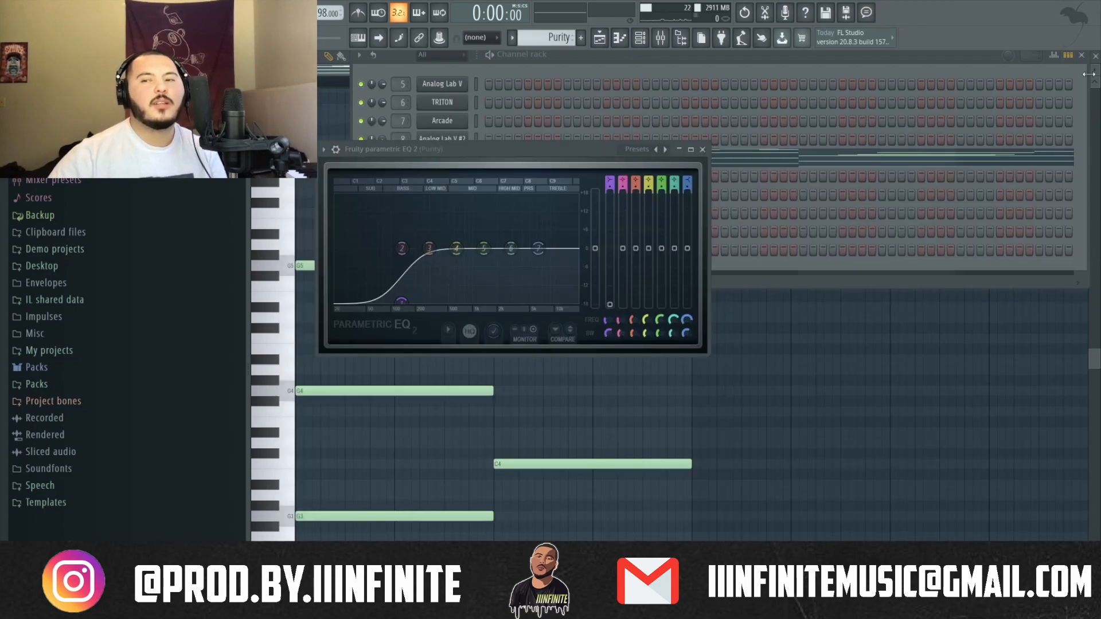
click(1082, 55)
right_click(745, 320)
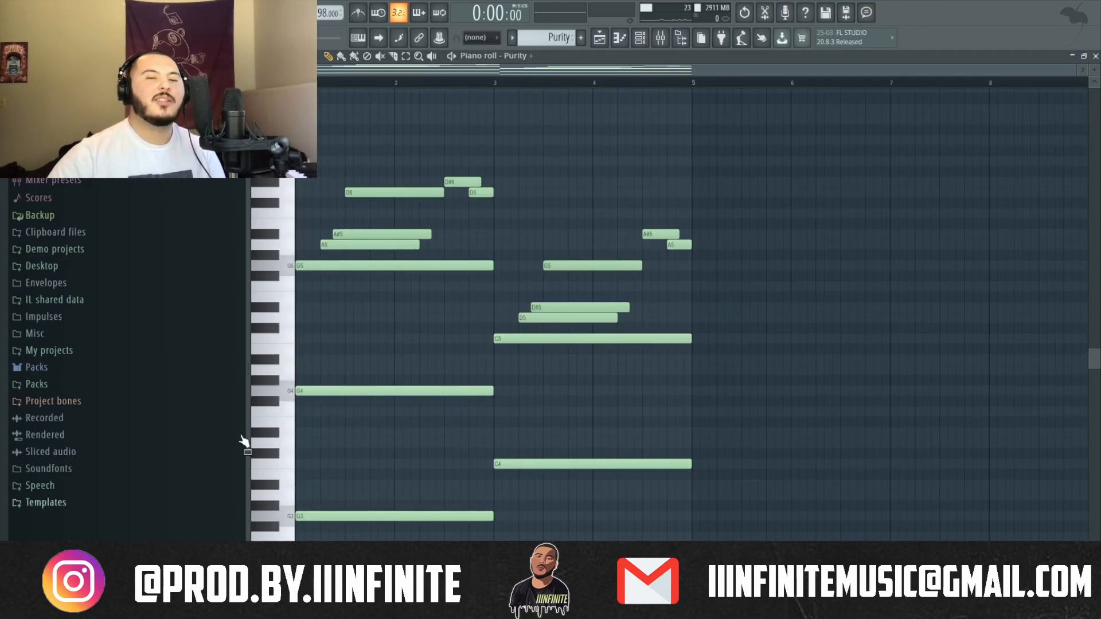
- Play back the Purity pattern in the piano roll and stop it
scroll(916, 206, down, 3)
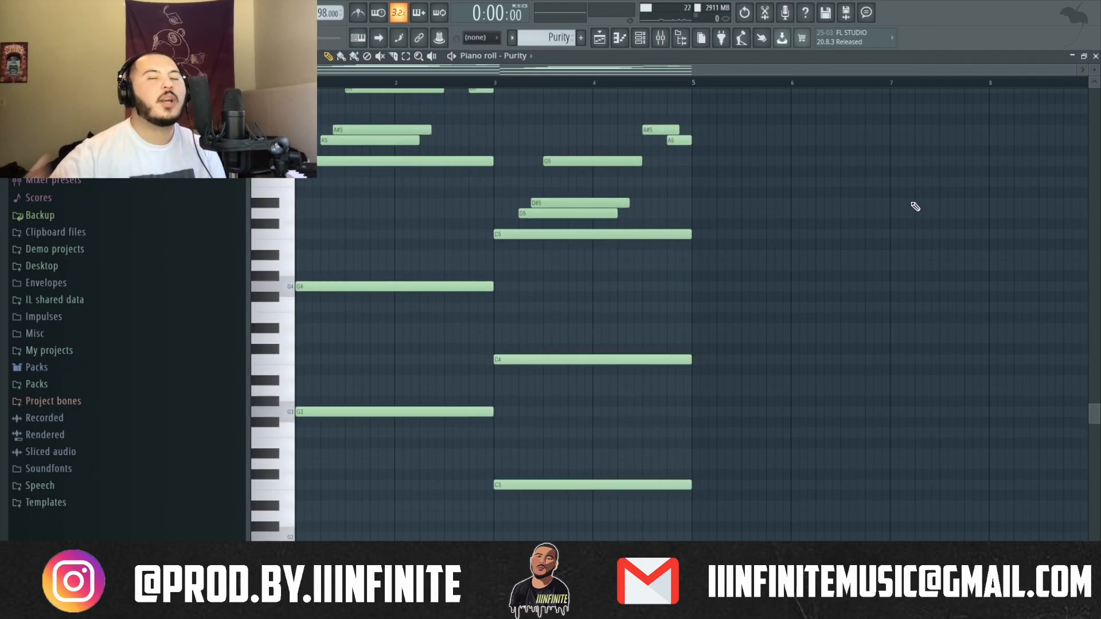
key(space)
scroll(915, 207, up, 3)
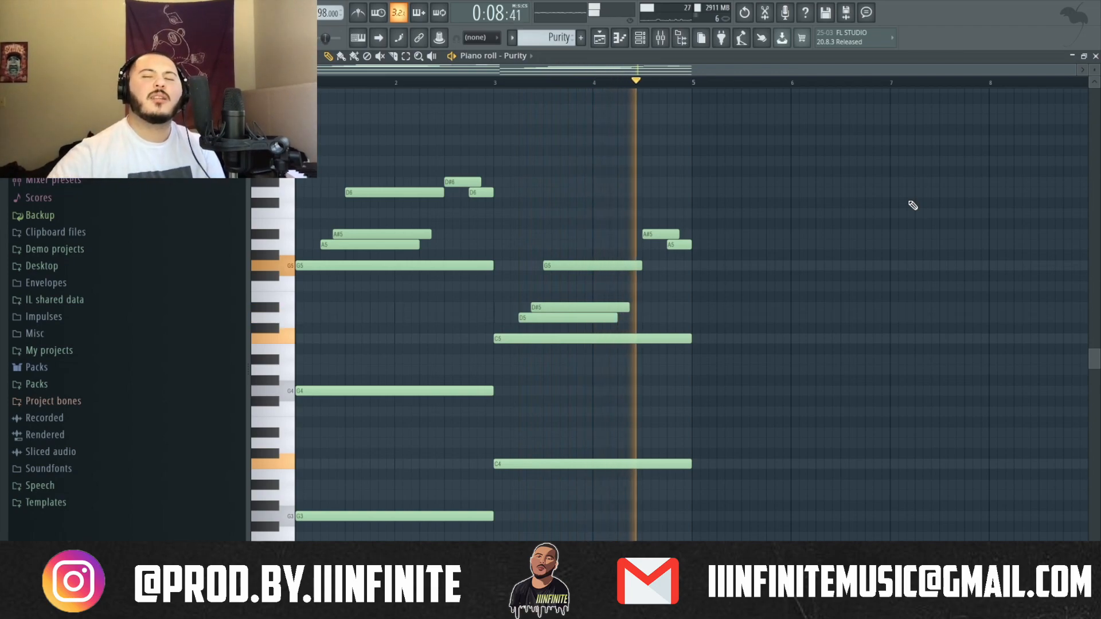
key(space)
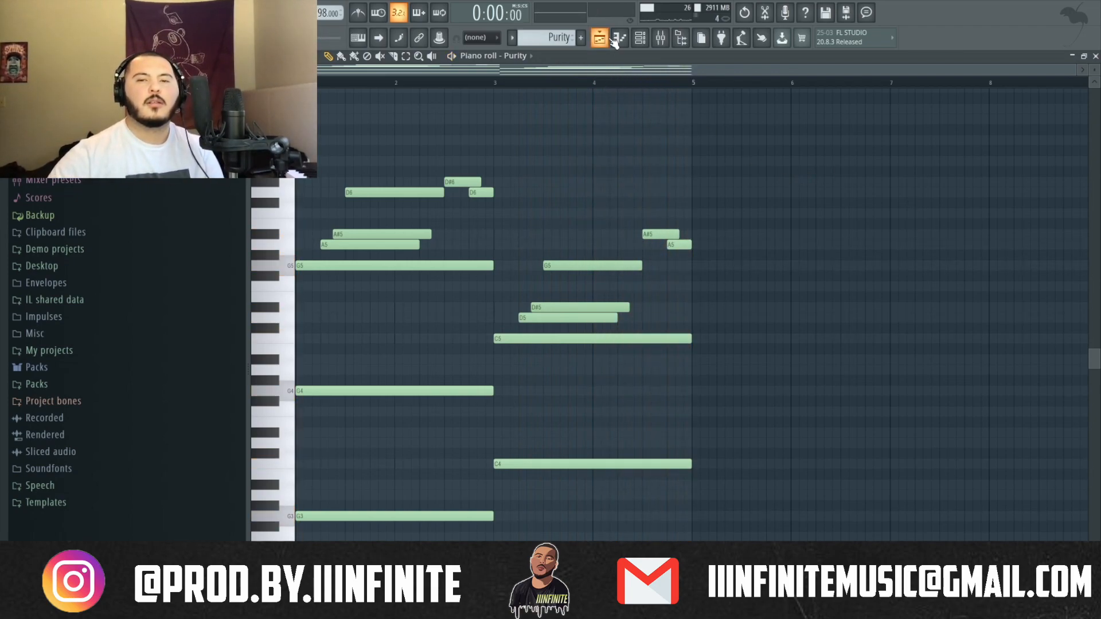
- Open the Arcade instrument from the channel rack to check its Distant Voices preset, and close it
click(601, 37)
click(641, 38)
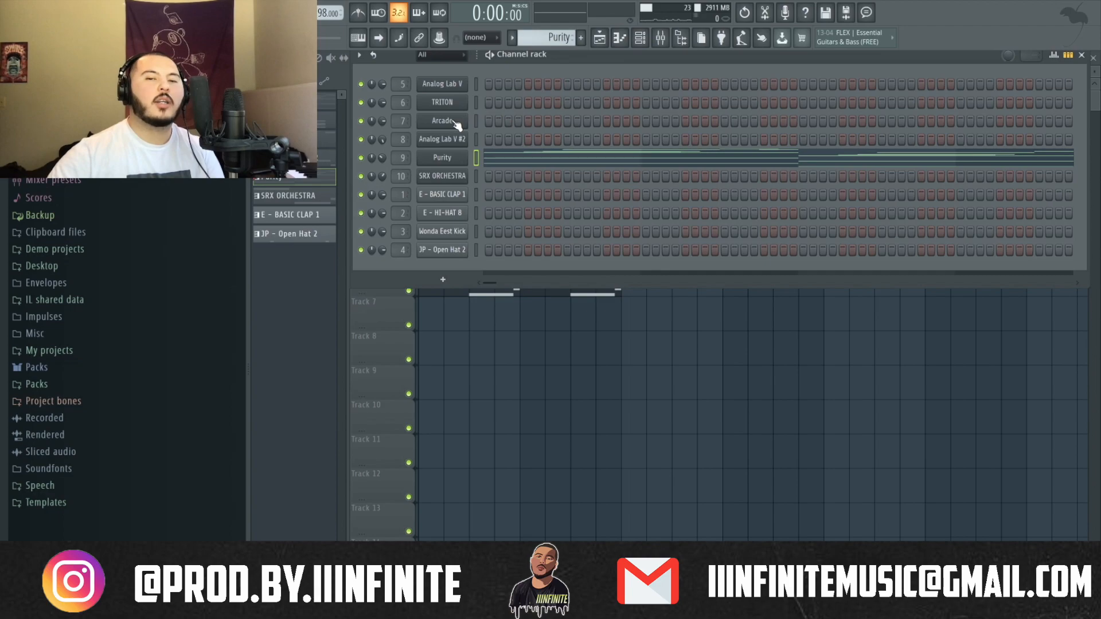
click(442, 121)
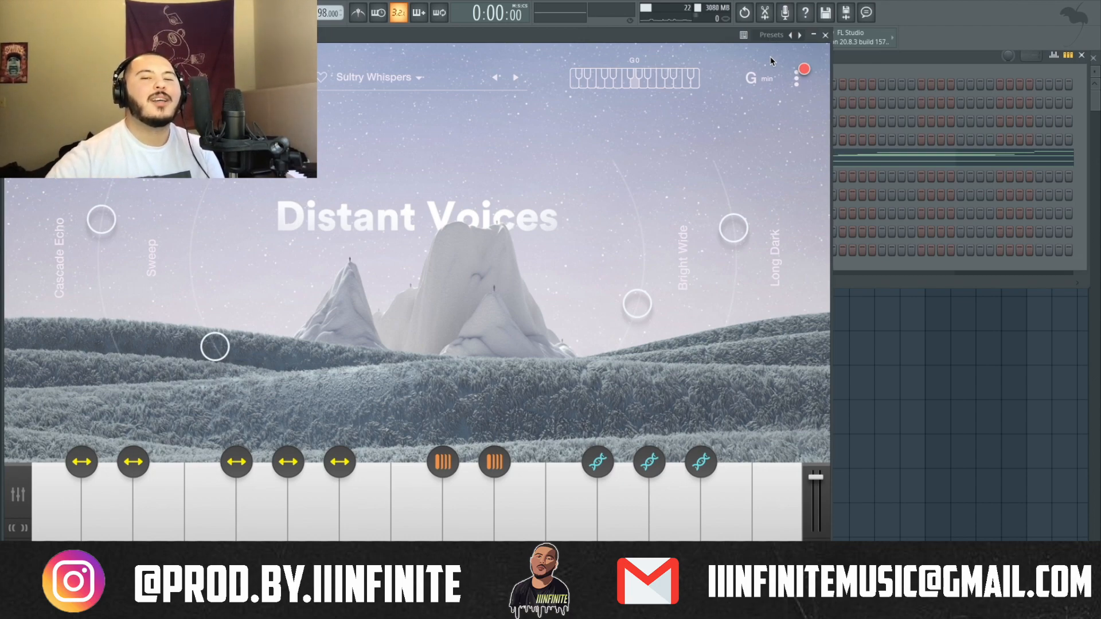
click(826, 35)
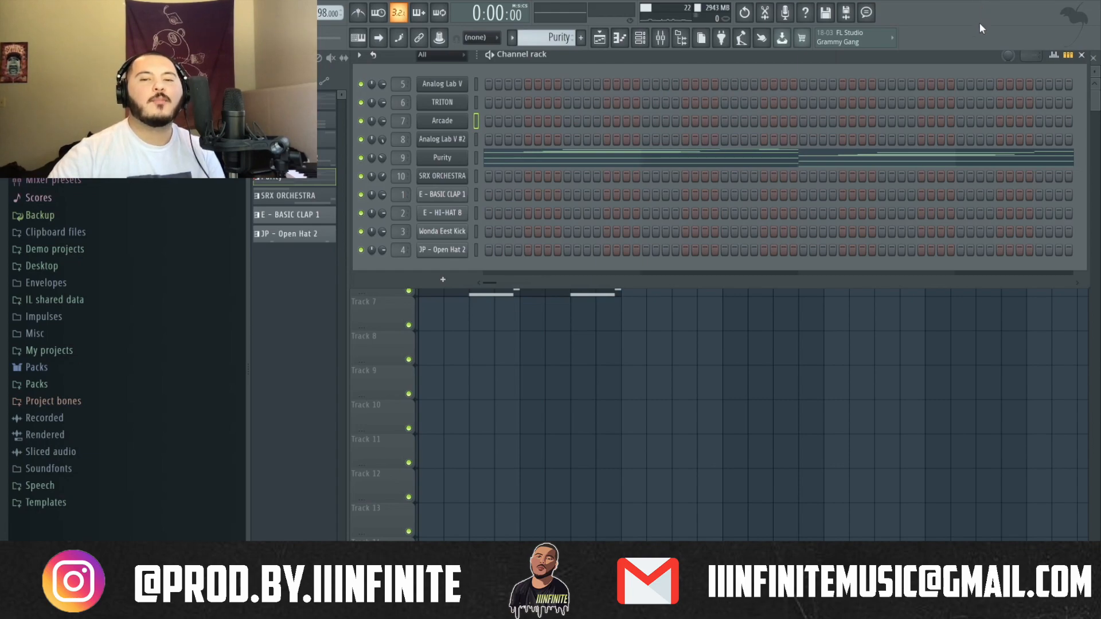
- Open the Arcade pattern from Track 3 of the playlist in the piano roll and play it back
right_click(896, 437)
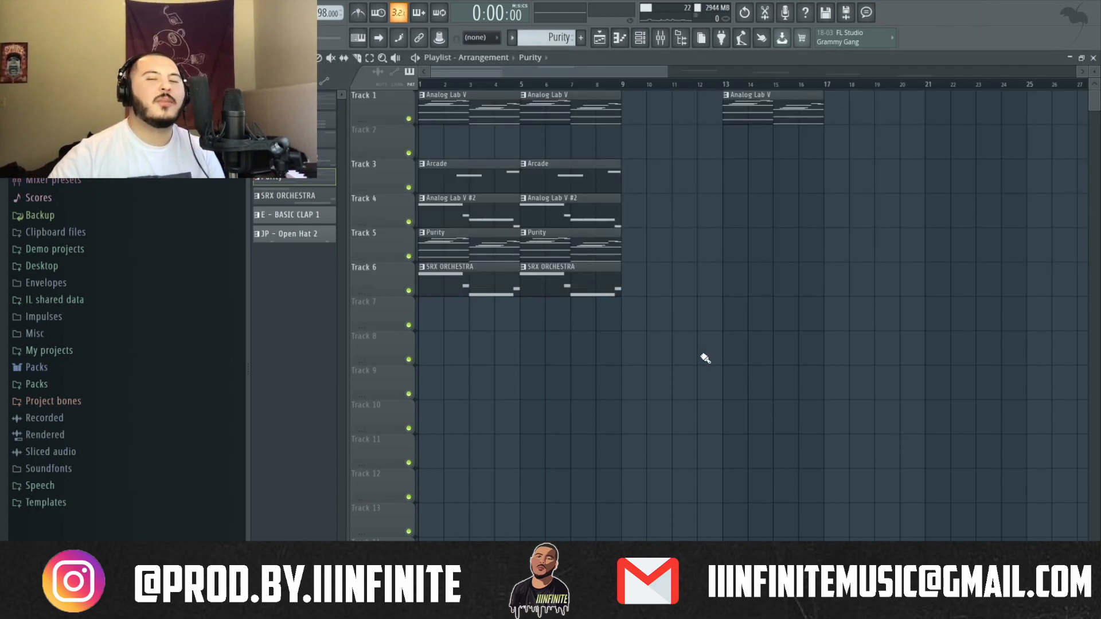
double_click(543, 177)
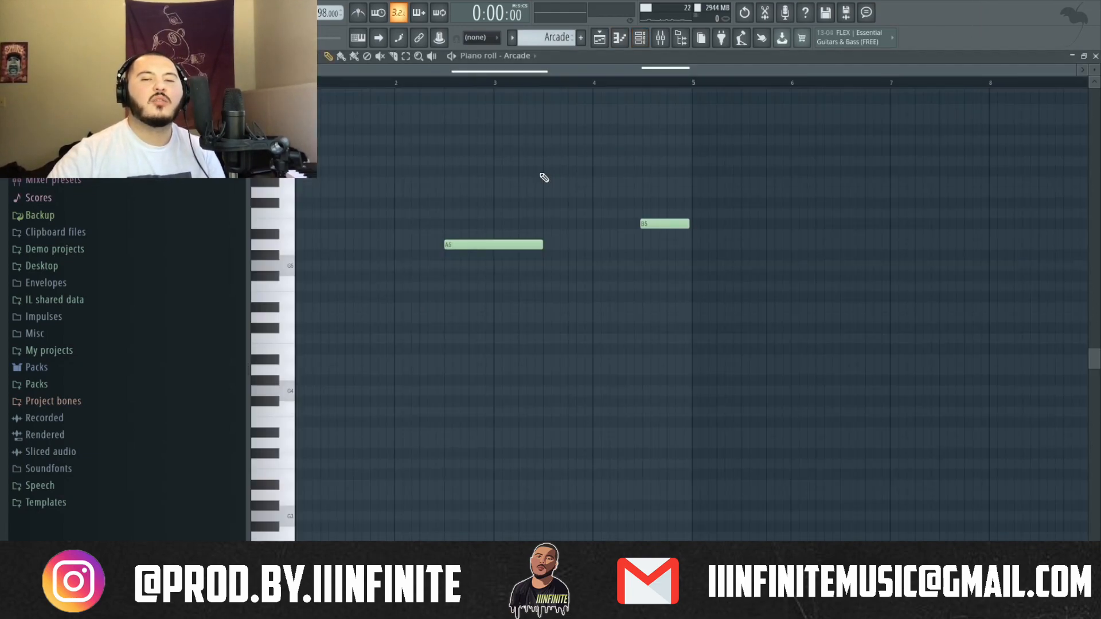
click(445, 81)
key(space)
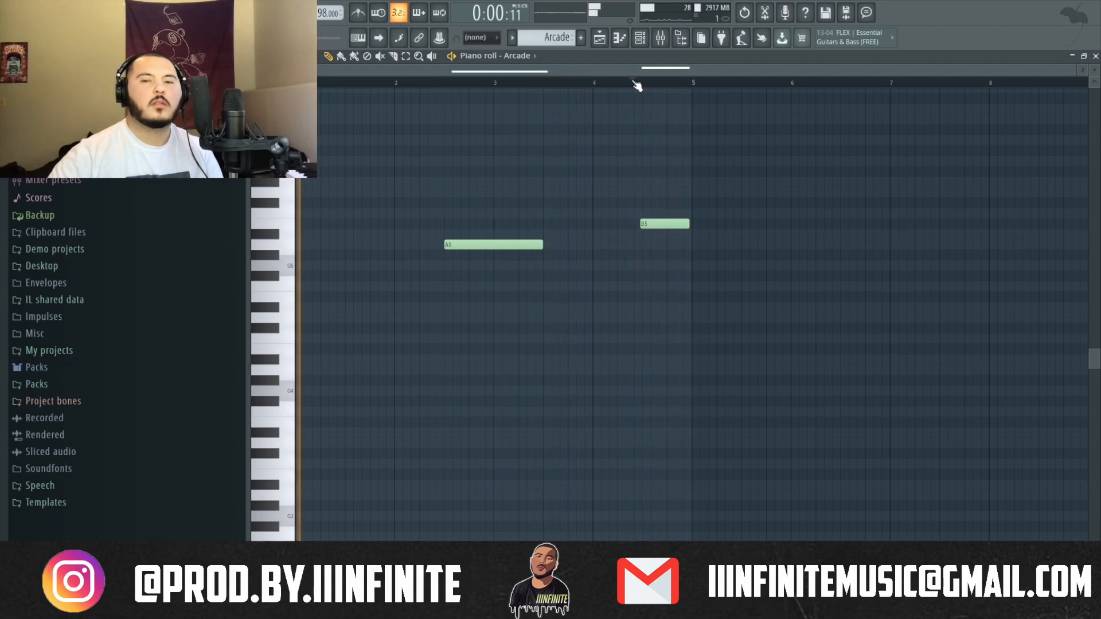
- Examine the Love Philter, Reeverb 2, Chorus, Parametric EQ 2 and Delay 3 effects on the Vox Mix 2 mixer track
click(660, 38)
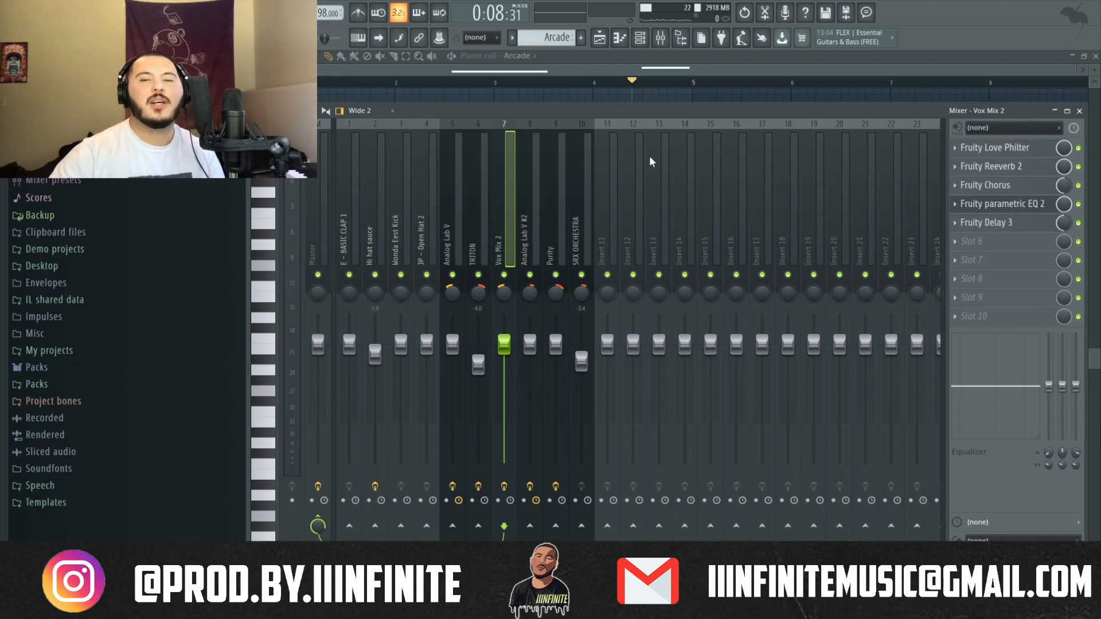
click(998, 149)
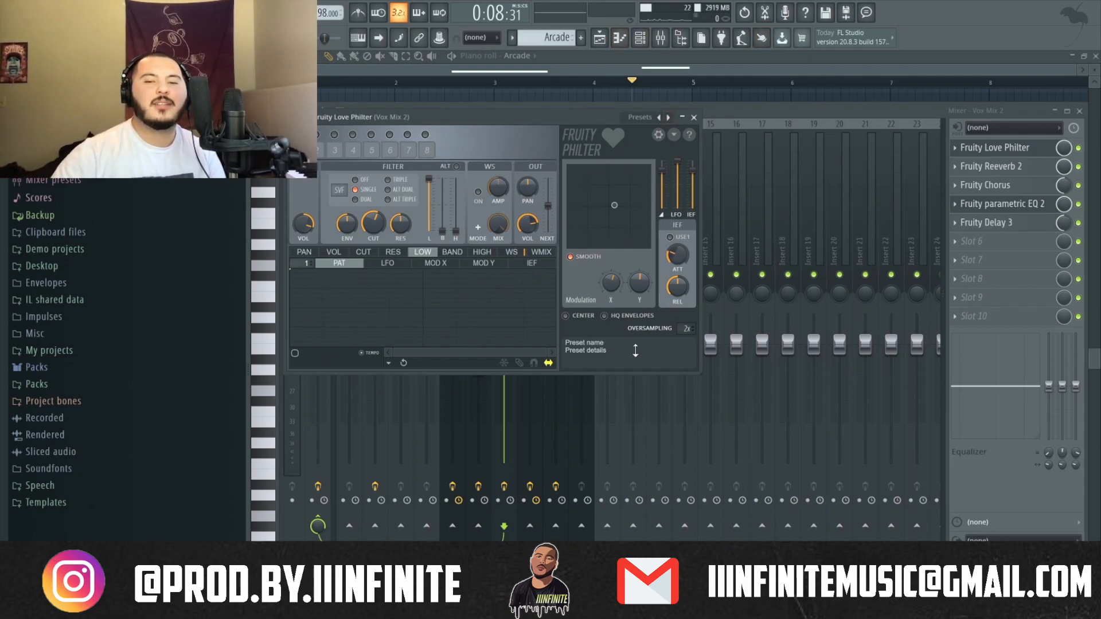
click(1009, 168)
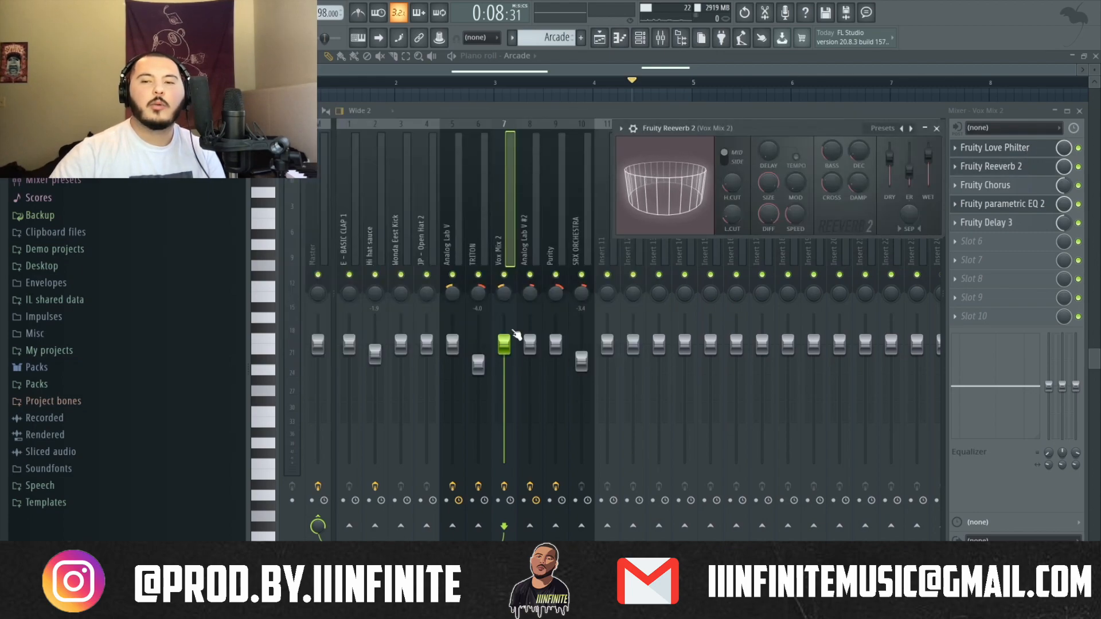
click(989, 185)
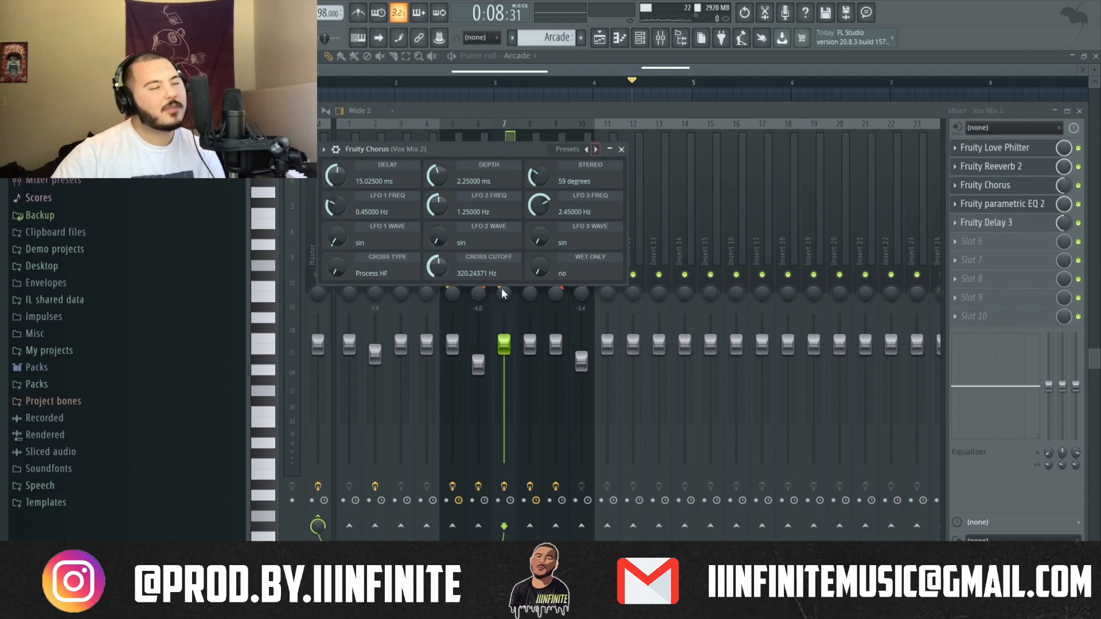
click(998, 206)
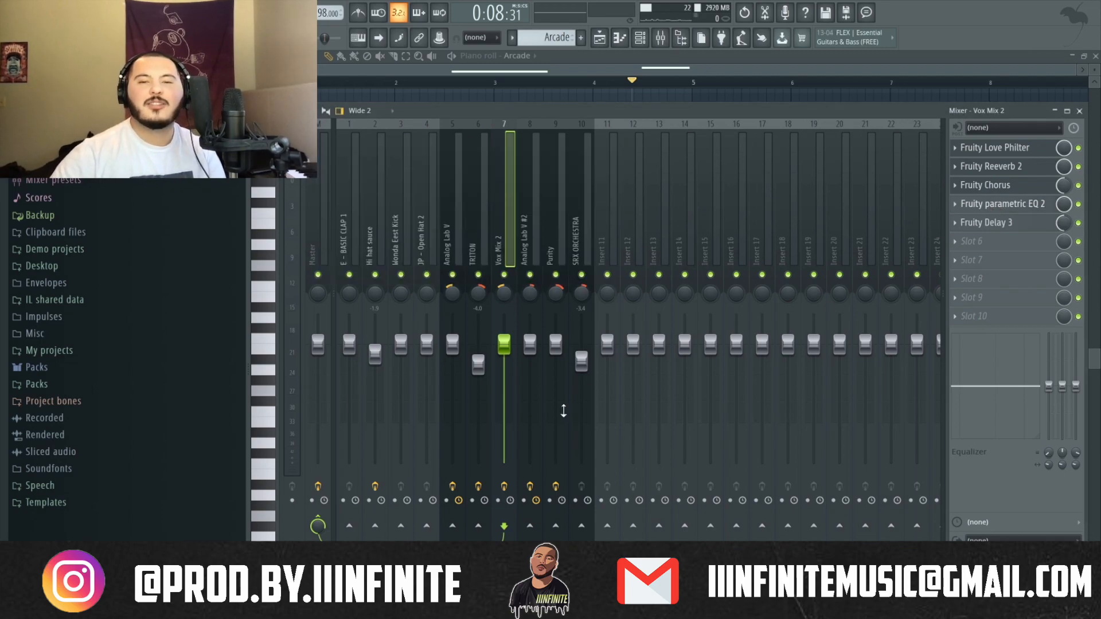
click(1002, 206)
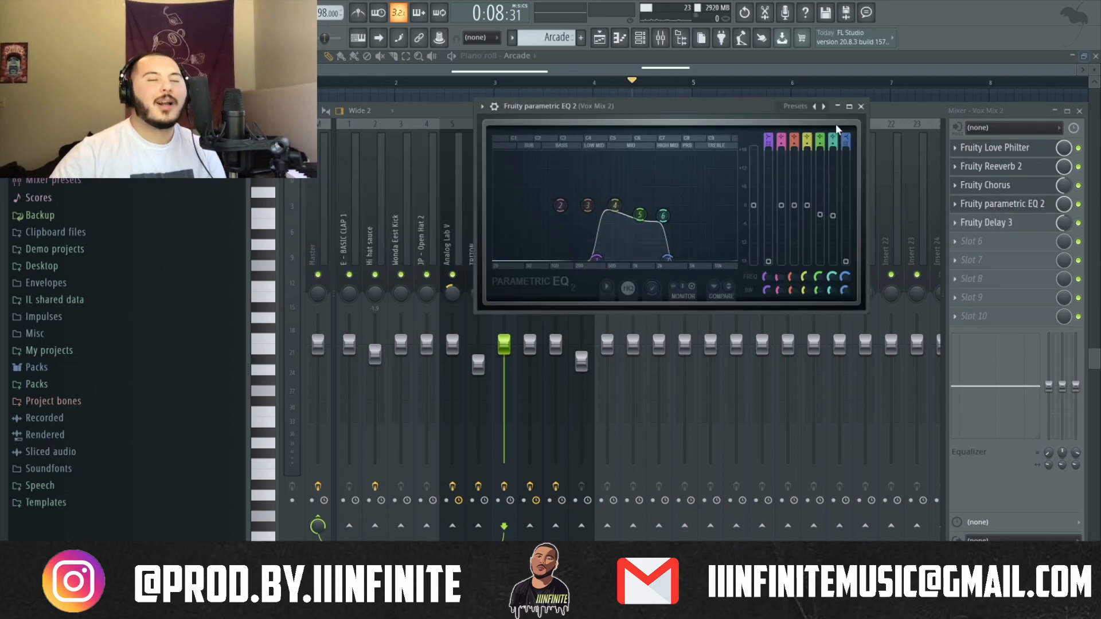
click(970, 225)
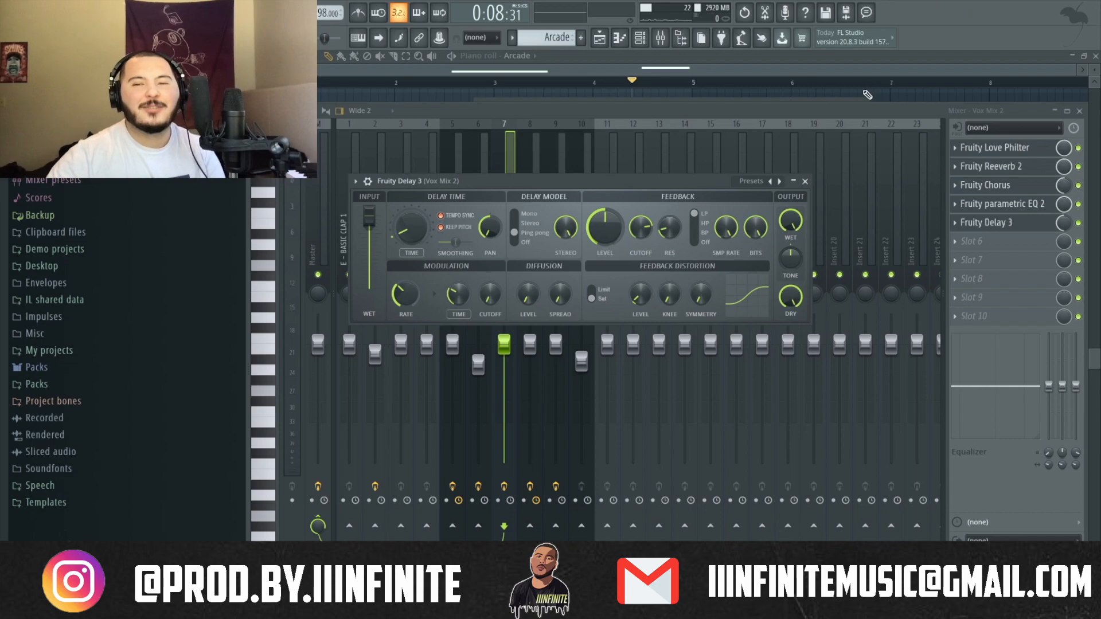
click(805, 182)
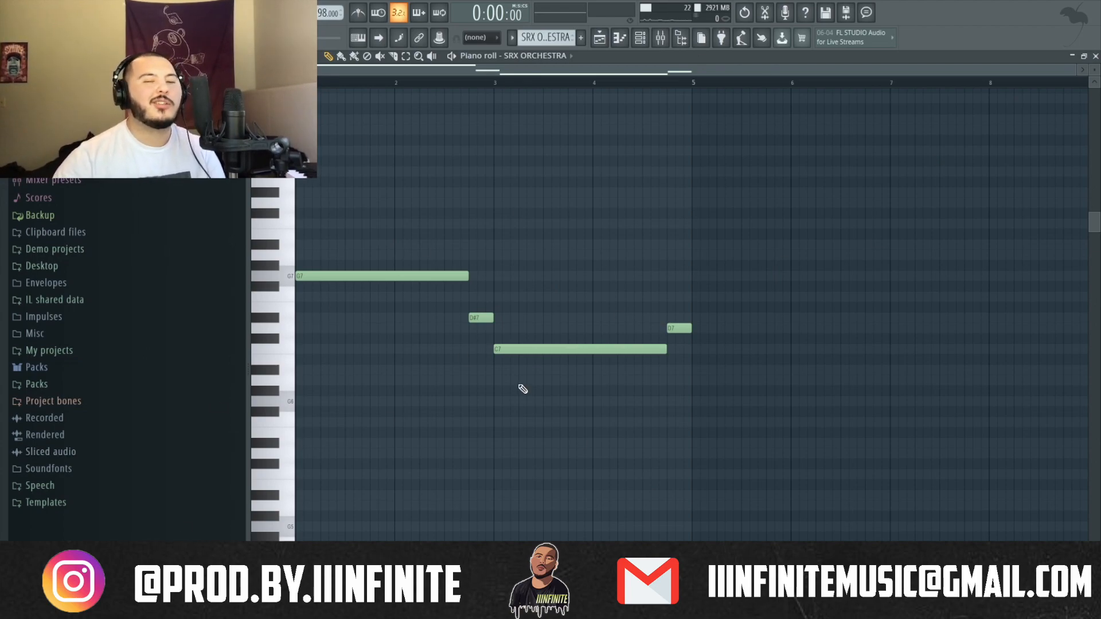
- Play back the SRX ORCHESTRA pattern in the piano roll, and expand the note velocity area to view it before shrinking it again
key(space)
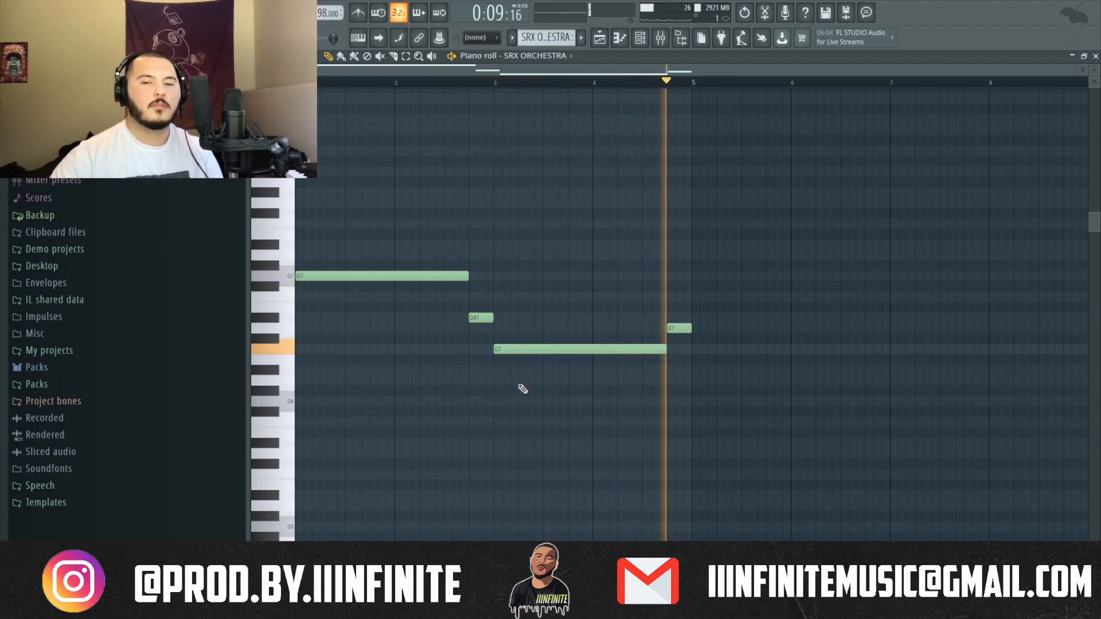
key(space)
drag(656, 540, 656, 146)
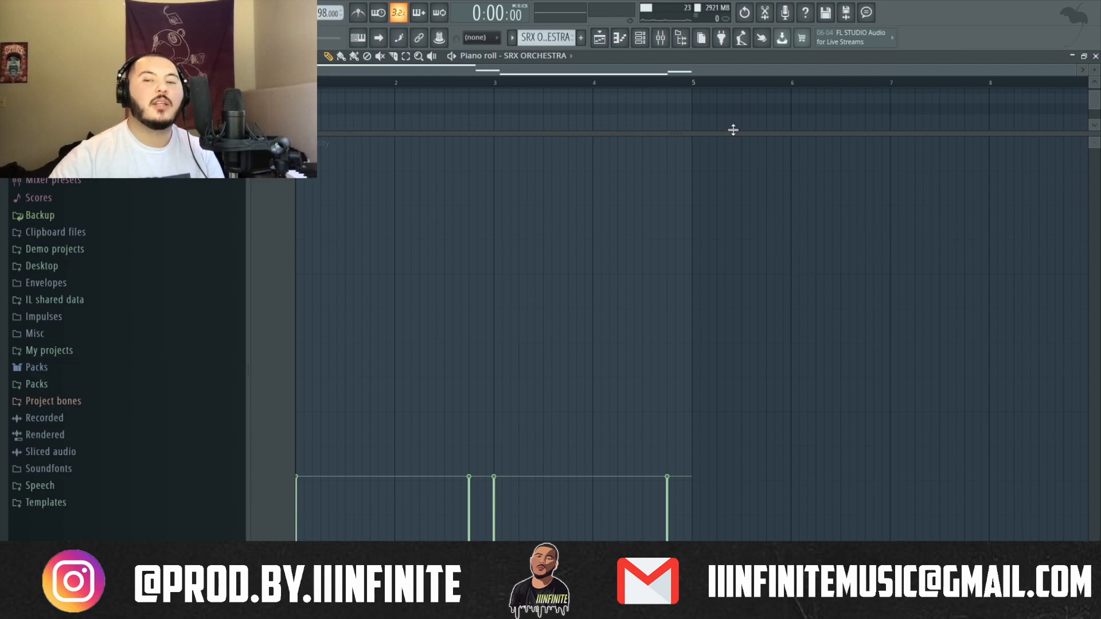
drag(731, 132, 662, 515)
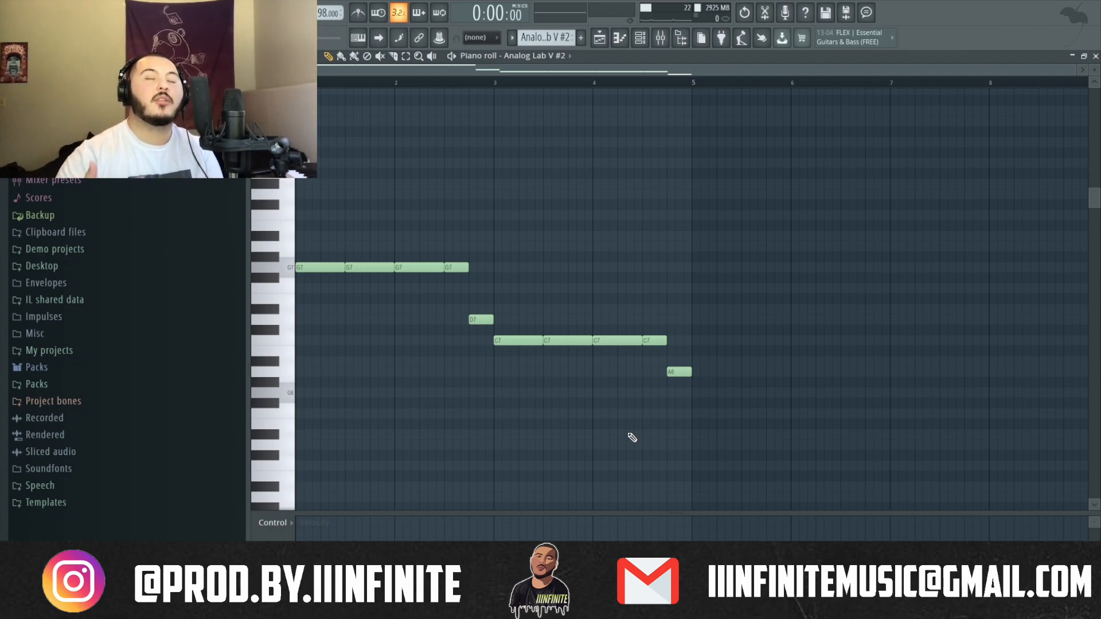
- Play back the Analog Lab V #2 pattern in the piano roll, stop it, and select its track in the mixer
key(space)
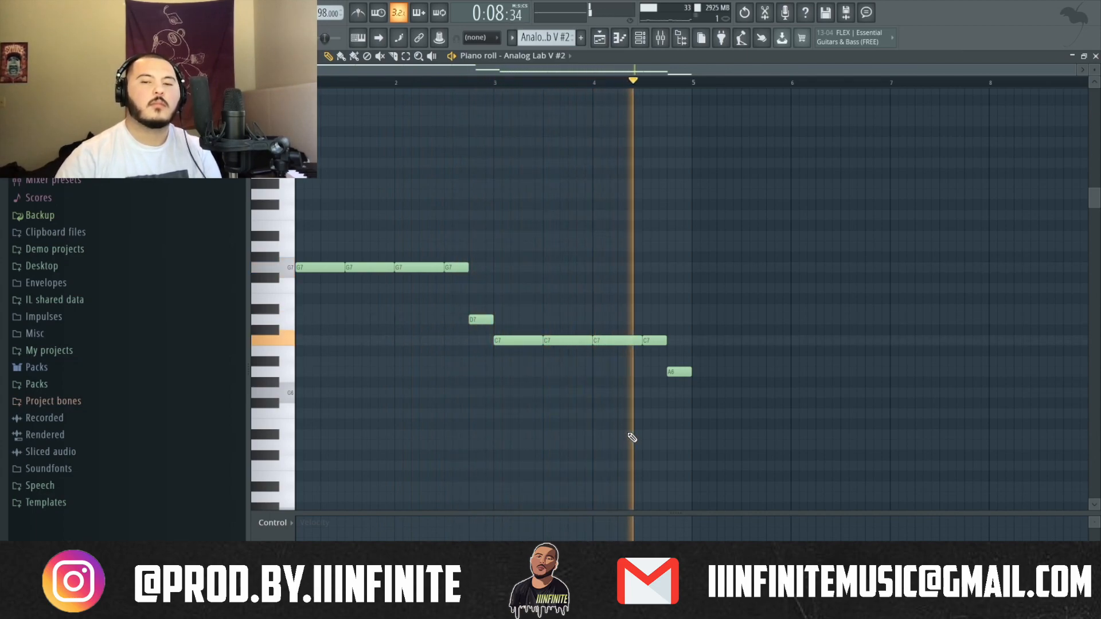
key(space)
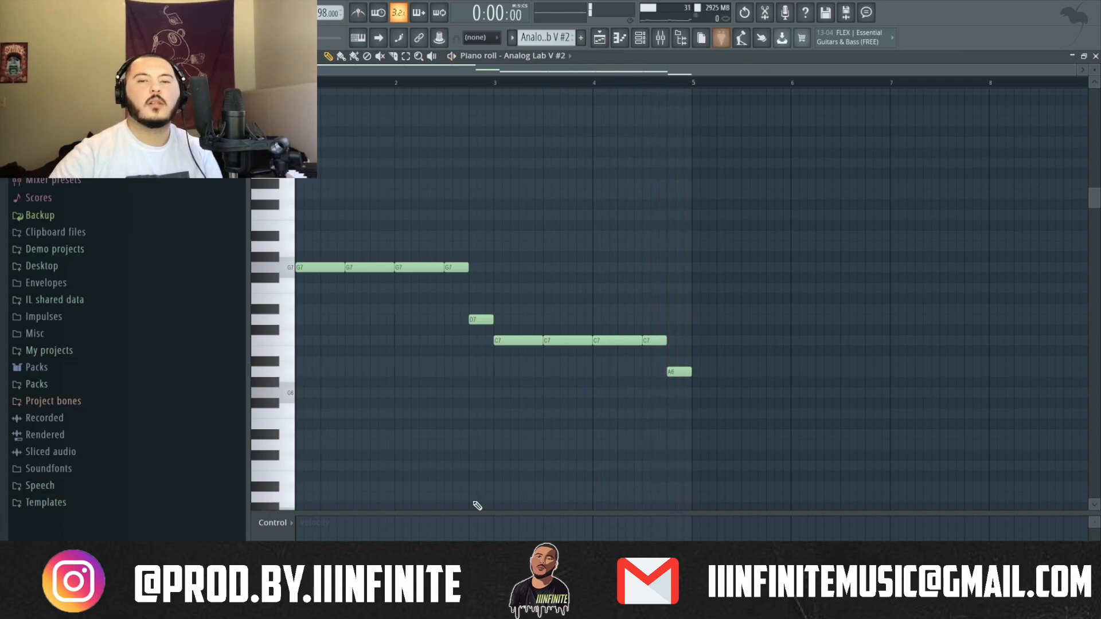
click(661, 37)
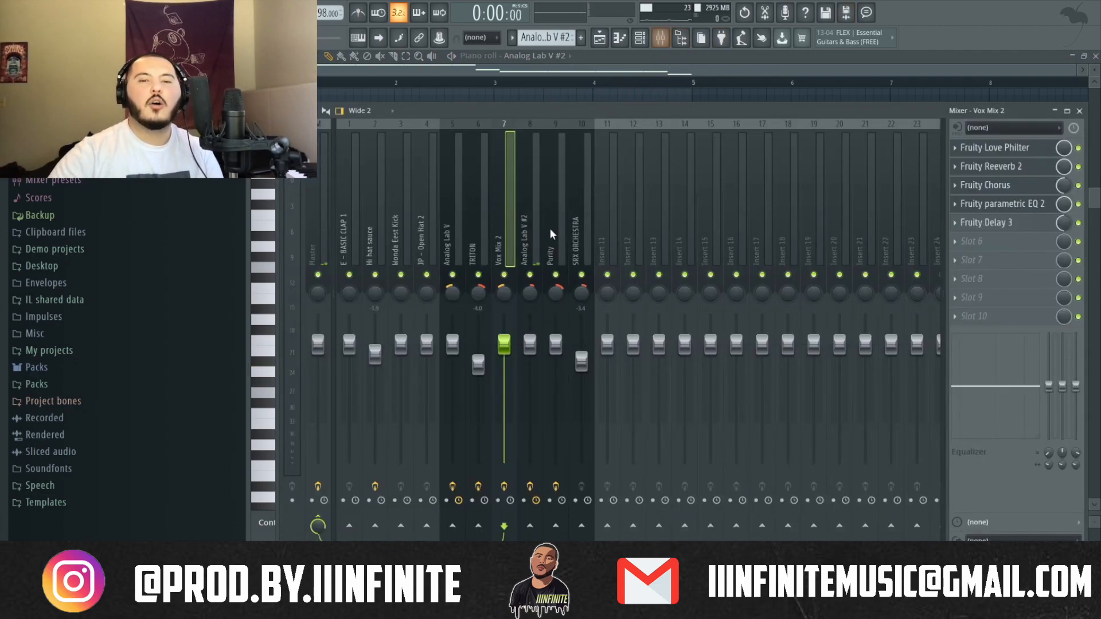
click(535, 225)
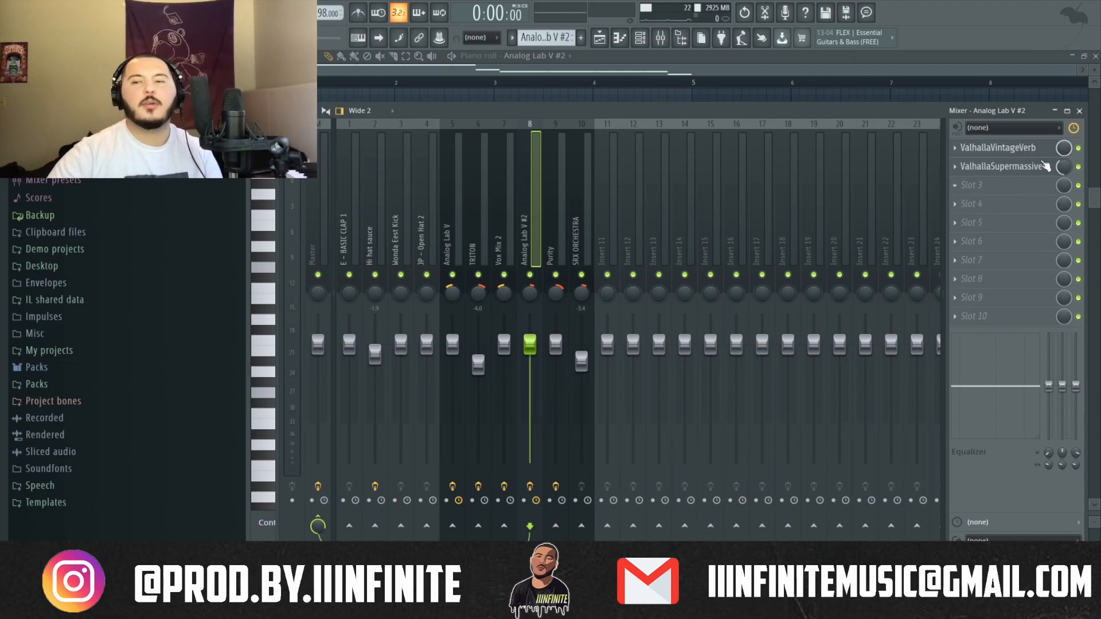
- Examine the ValhallaVintageVerb and ValhallaSupermassive settings on the Analog Lab V #2 mixer track with both windows in view, and close them and the mixer
click(1021, 148)
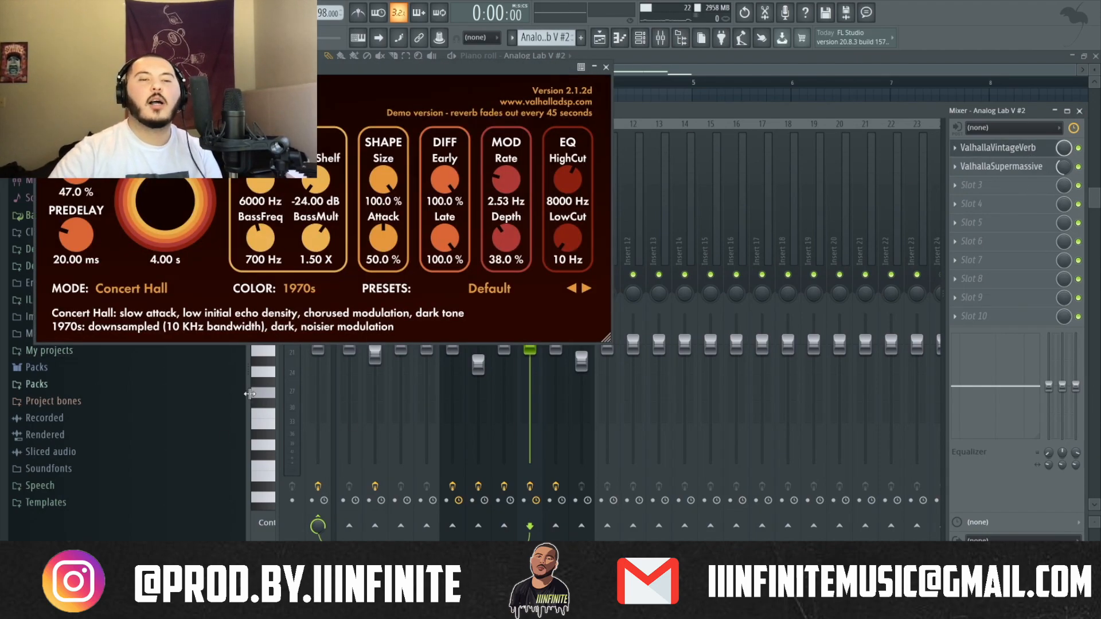
click(1026, 167)
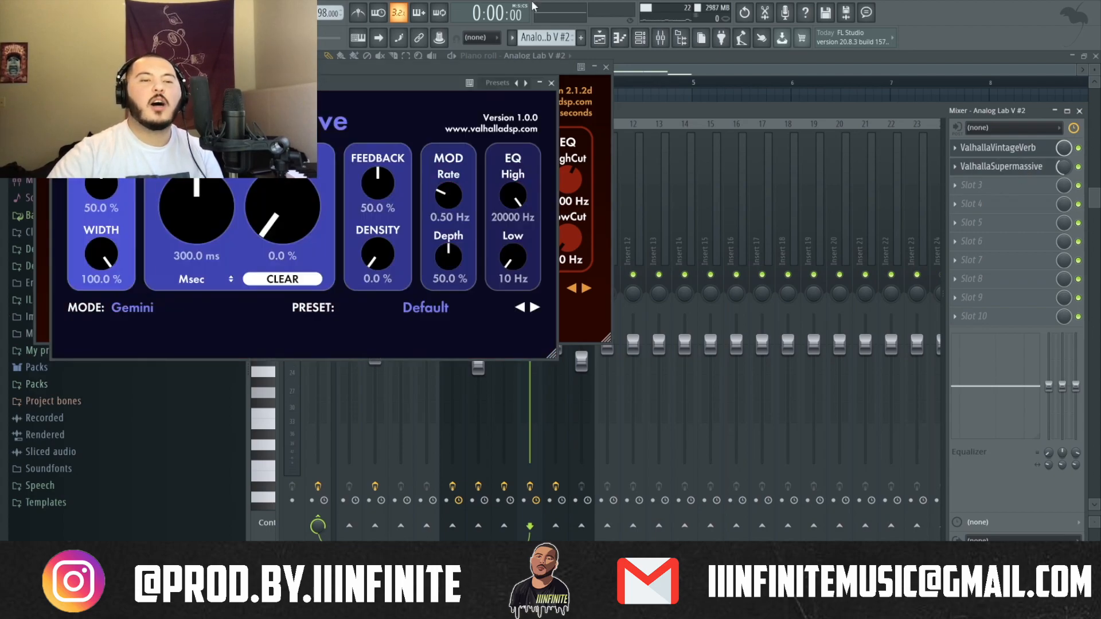
drag(427, 86, 606, 248)
click(311, 78)
drag(311, 78, 338, 60)
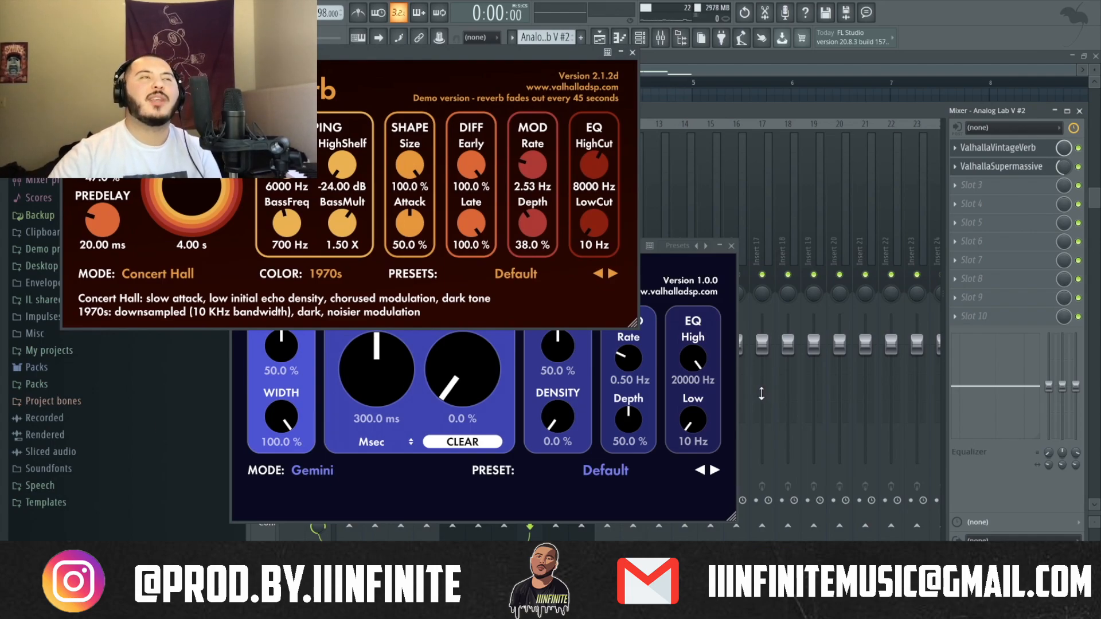
click(698, 304)
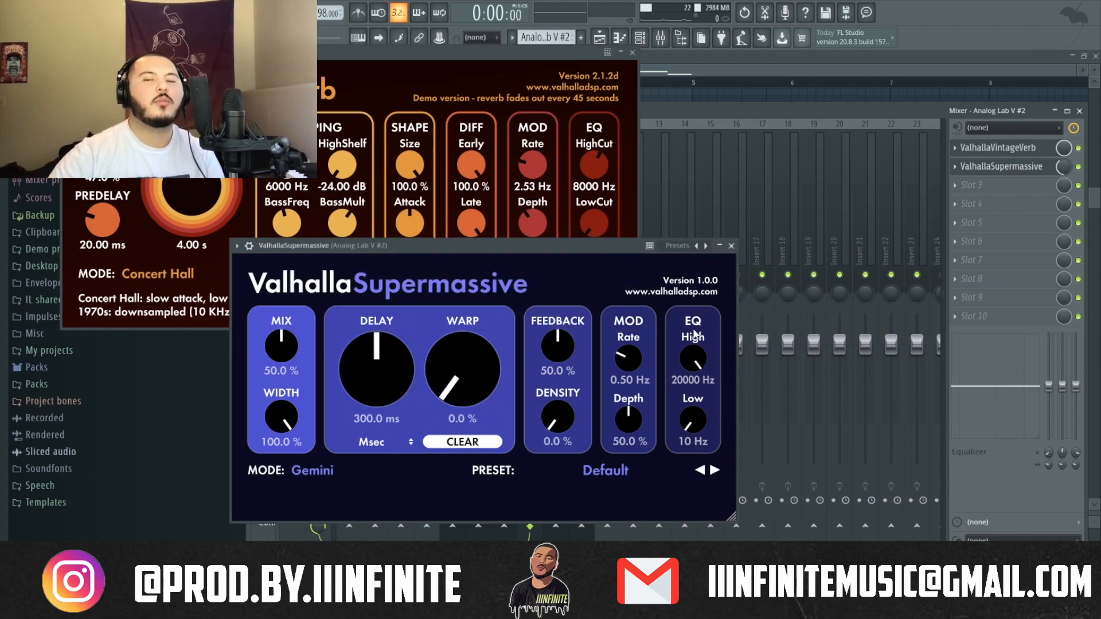
click(633, 53)
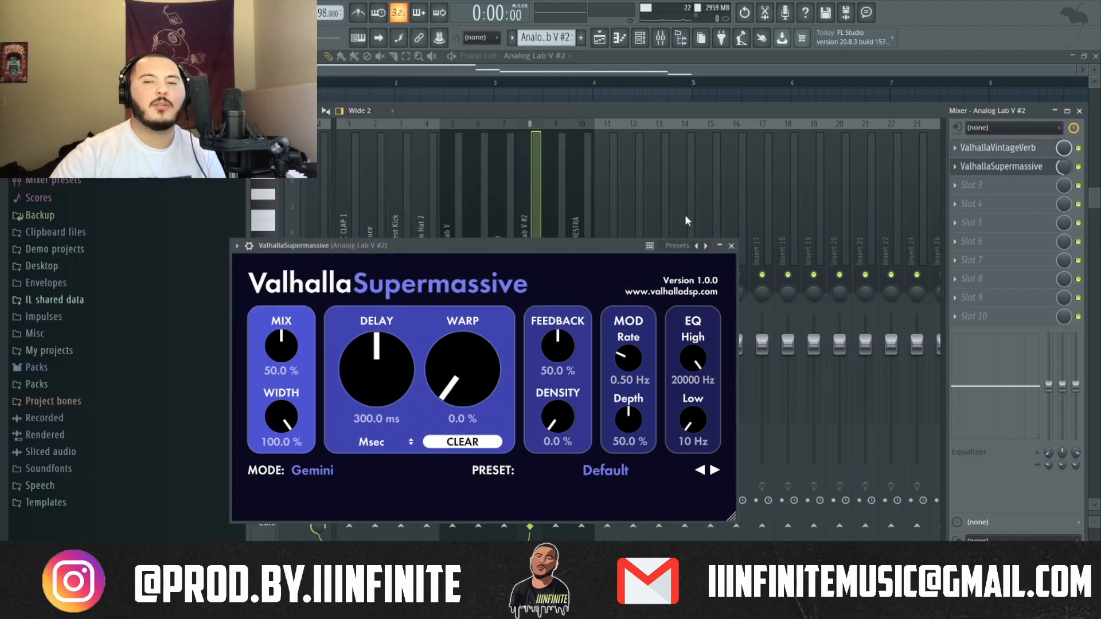
click(731, 246)
key(F9)
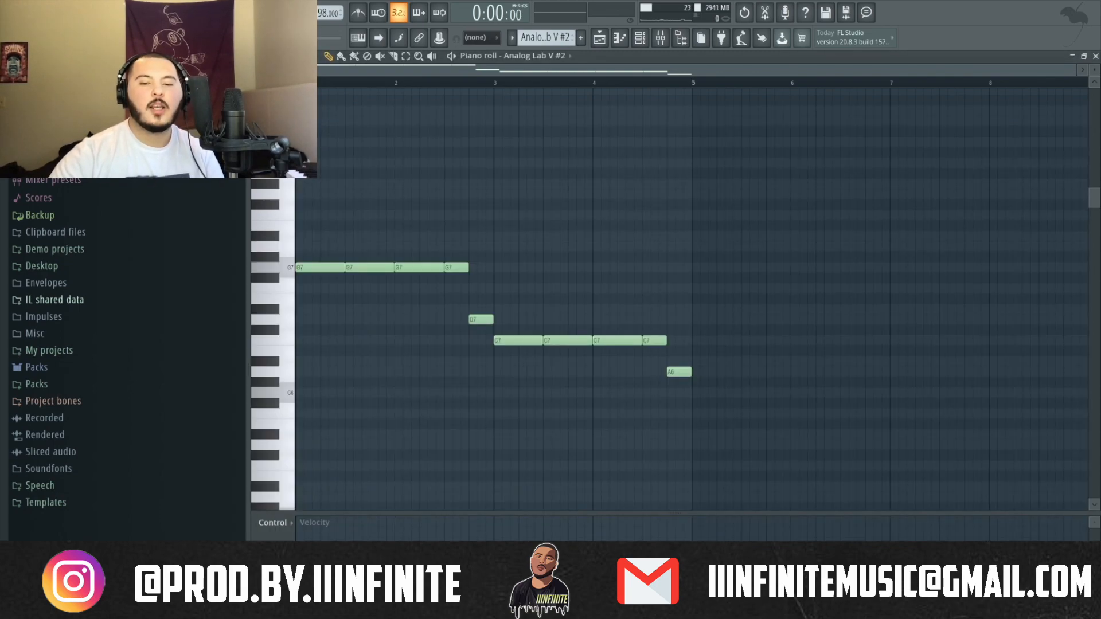
key(ctrl+a)
key(ctrl+d)
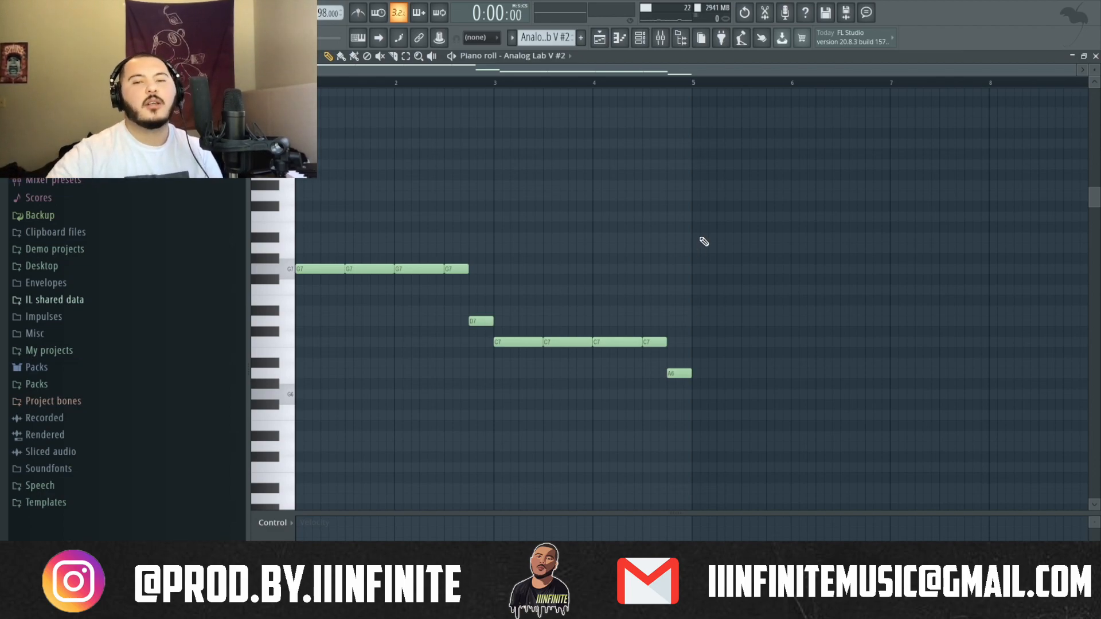
- Return to the playlist and play back the full arrangement with all melody layers, and stop it
click(599, 38)
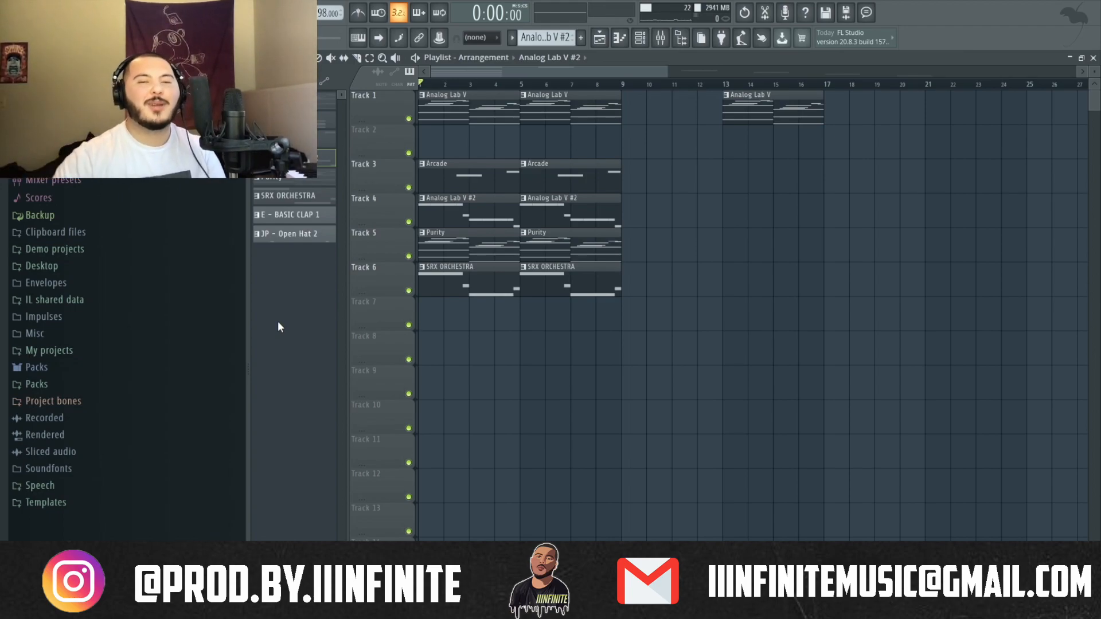
key(space)
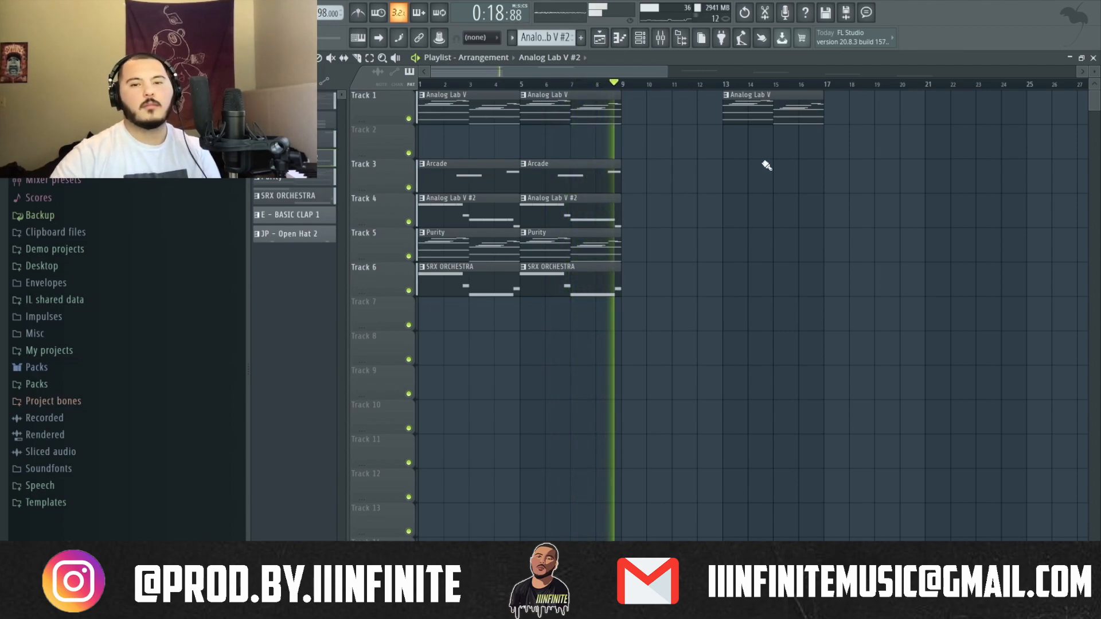
key(space)
- Open the Analog Lab V pattern from Track 1 in the piano roll to view its notes, and return to the playlist
drag(637, 122, 418, 99)
double_click(450, 103)
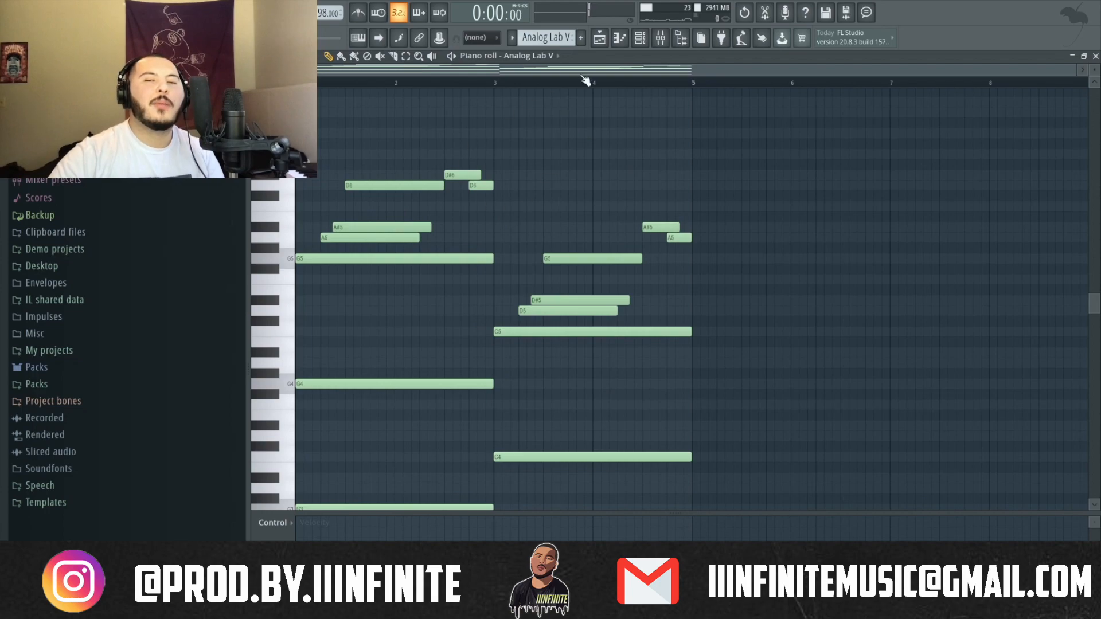
click(613, 37)
- Select the clips on Tracks 3 to 6, mute Track 1, and play back the remaining layers
drag(444, 161, 651, 316)
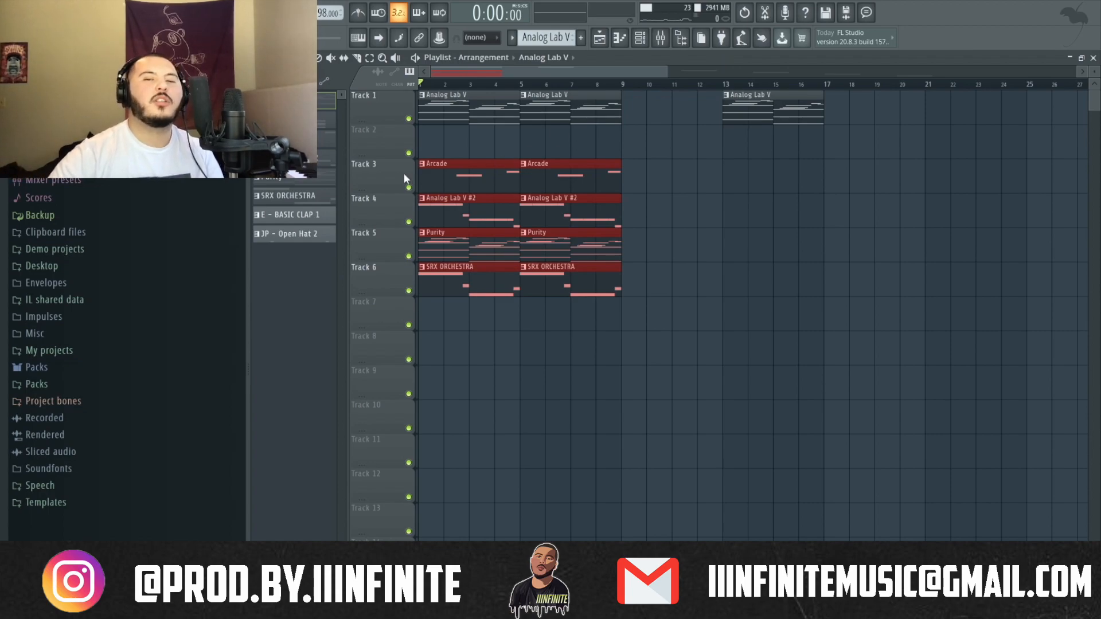
click(408, 119)
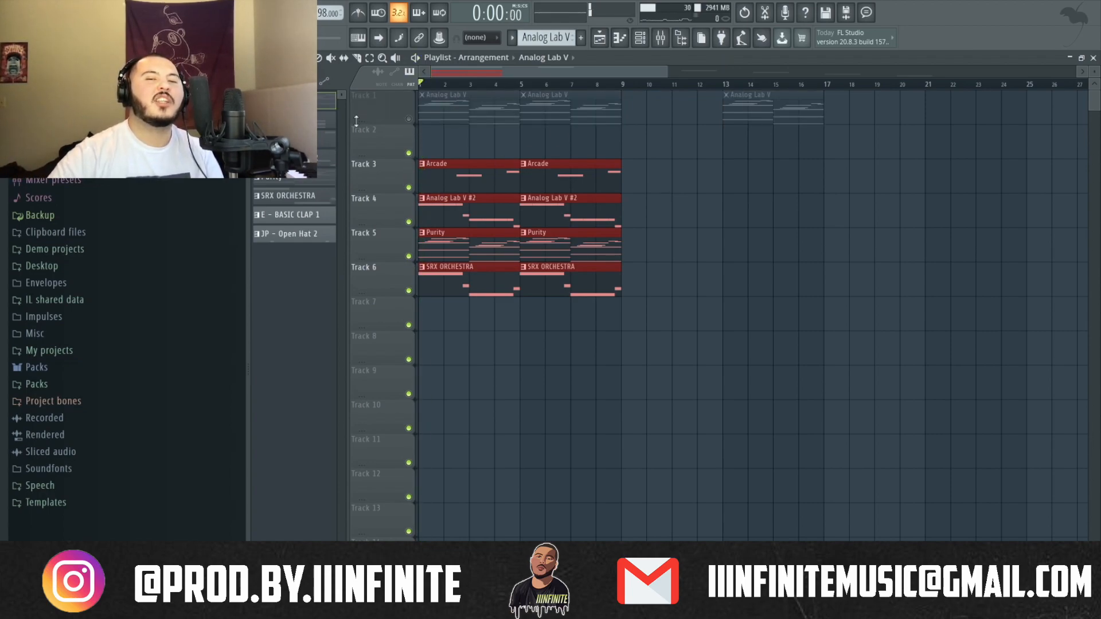
key(space)
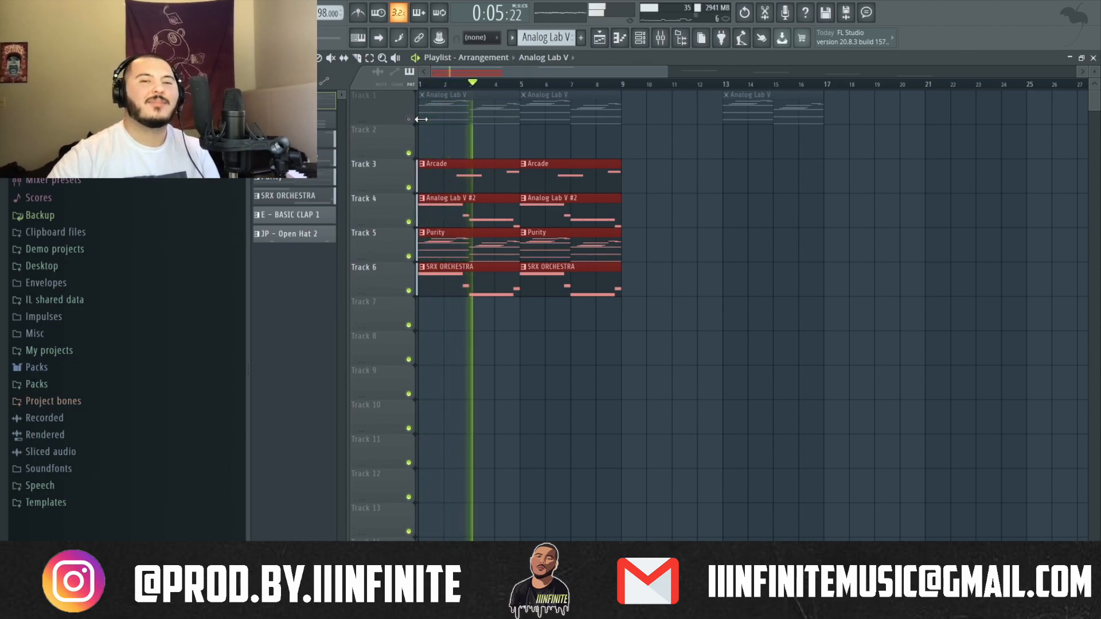
key(space)
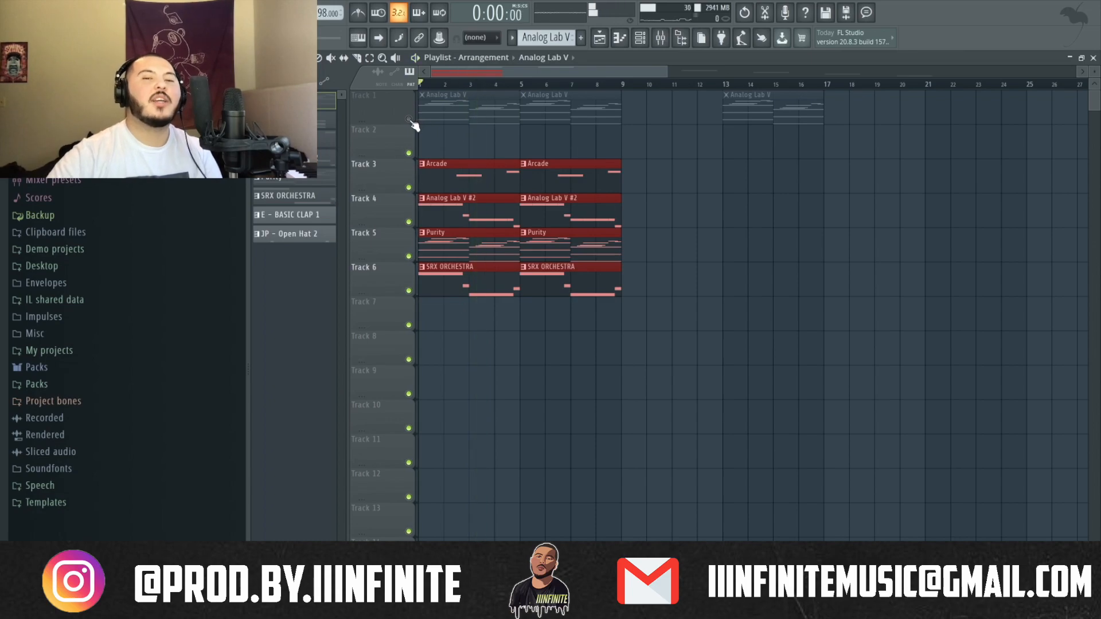
- Solo Track 1 and play back the Analog Lab V melody on its own
ctrl+click(408, 119)
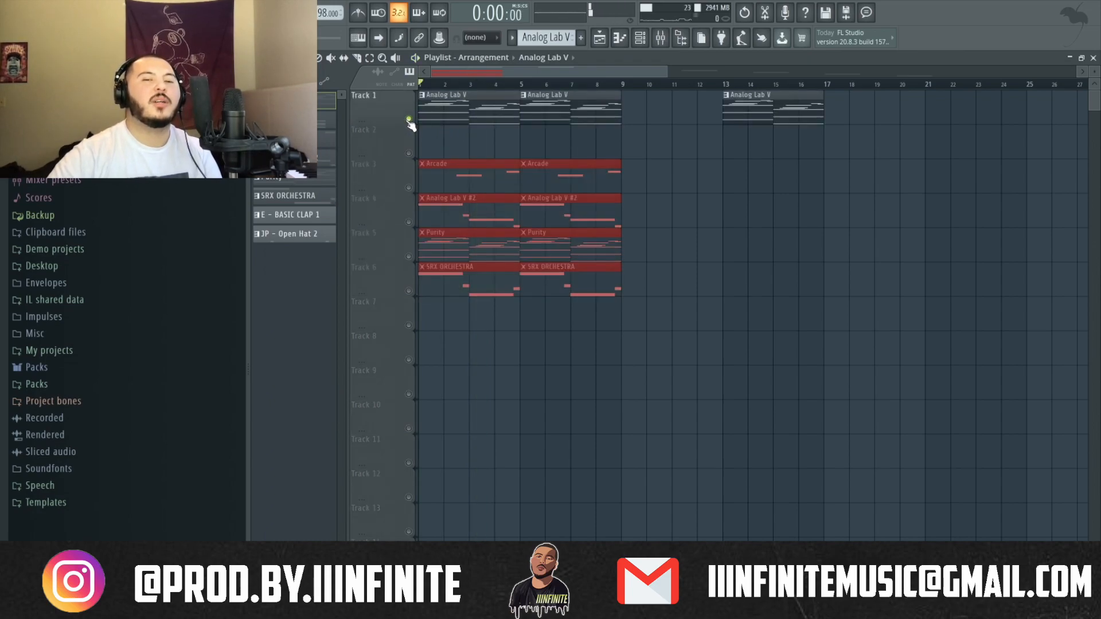
key(space)
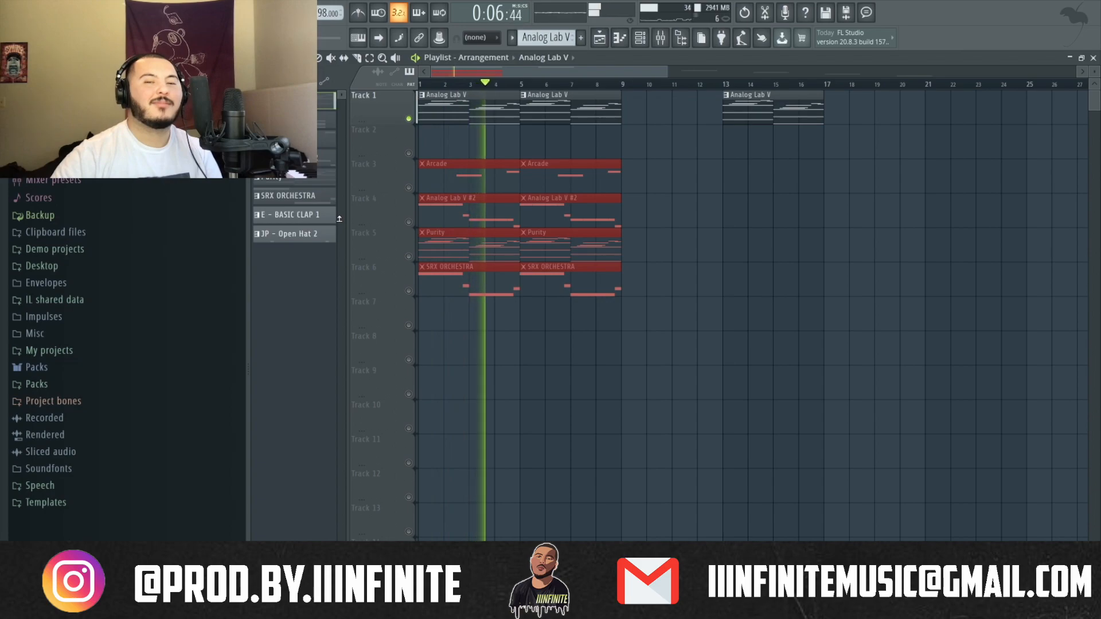
key(space)
- Turn off the solo on Track 1 and select all of its Analog Lab V clips
ctrl+click(409, 119)
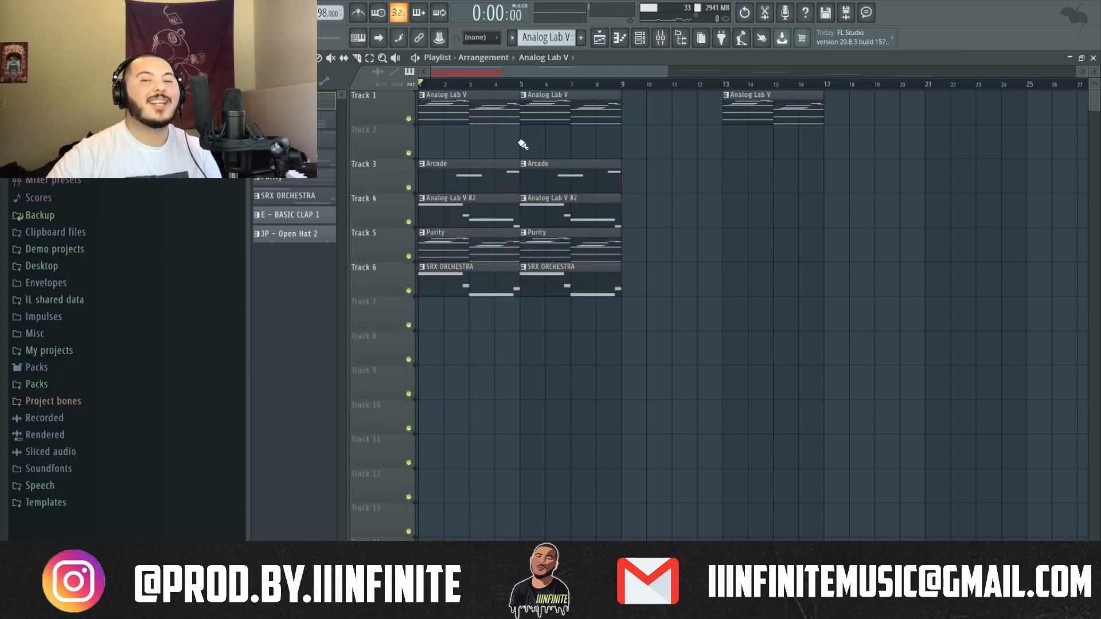
click(400, 124)
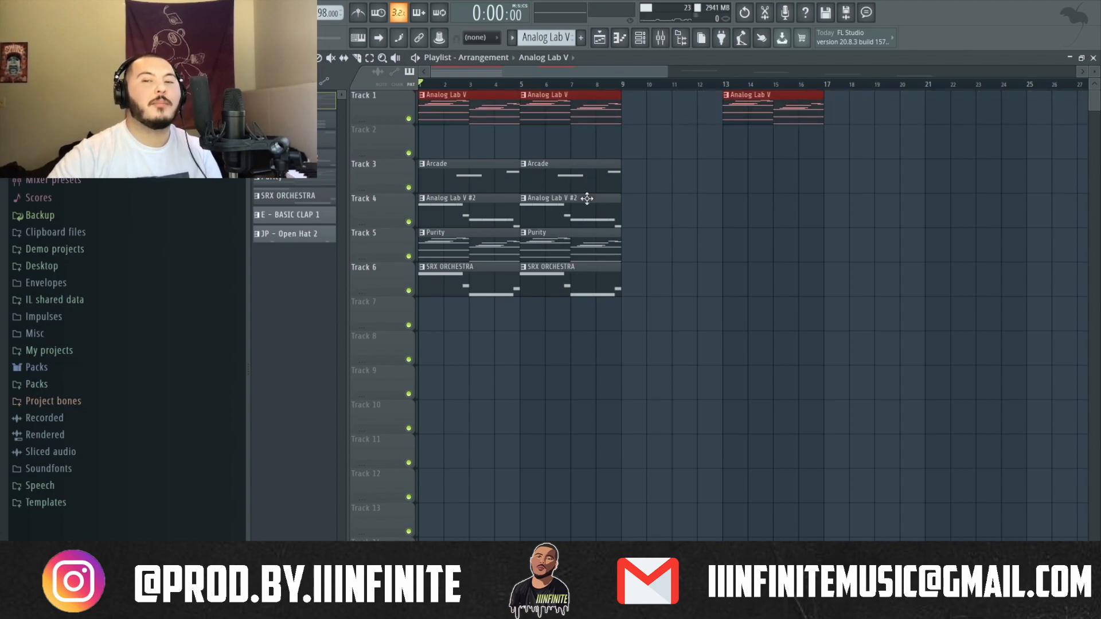